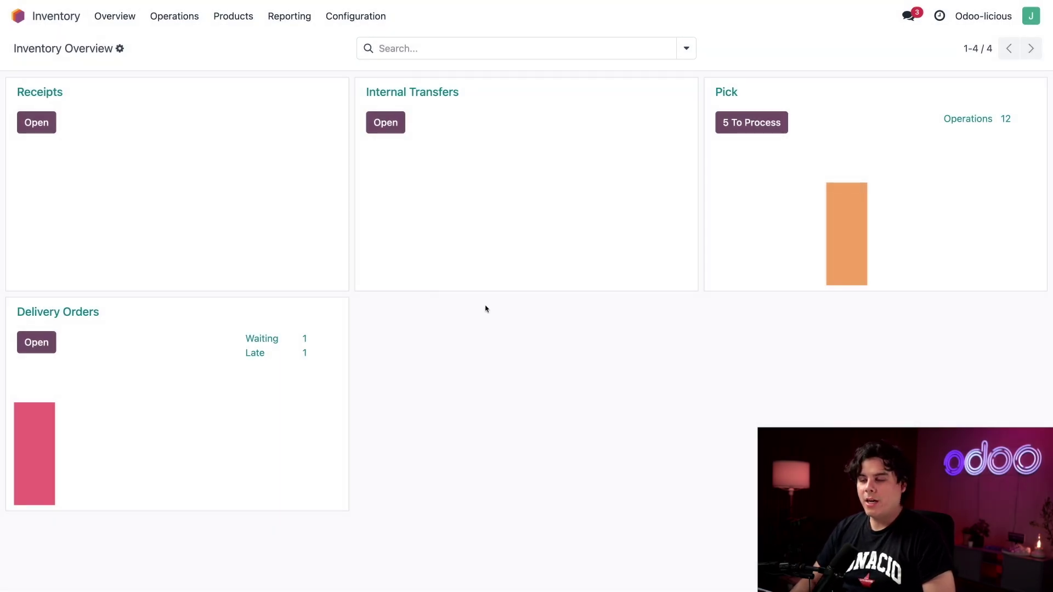
Review Inventory Settings: Batch Transfers, Dispatch Management, Storage Locations and Multi-Step Routes enabled.
click(356, 15)
click(357, 43)
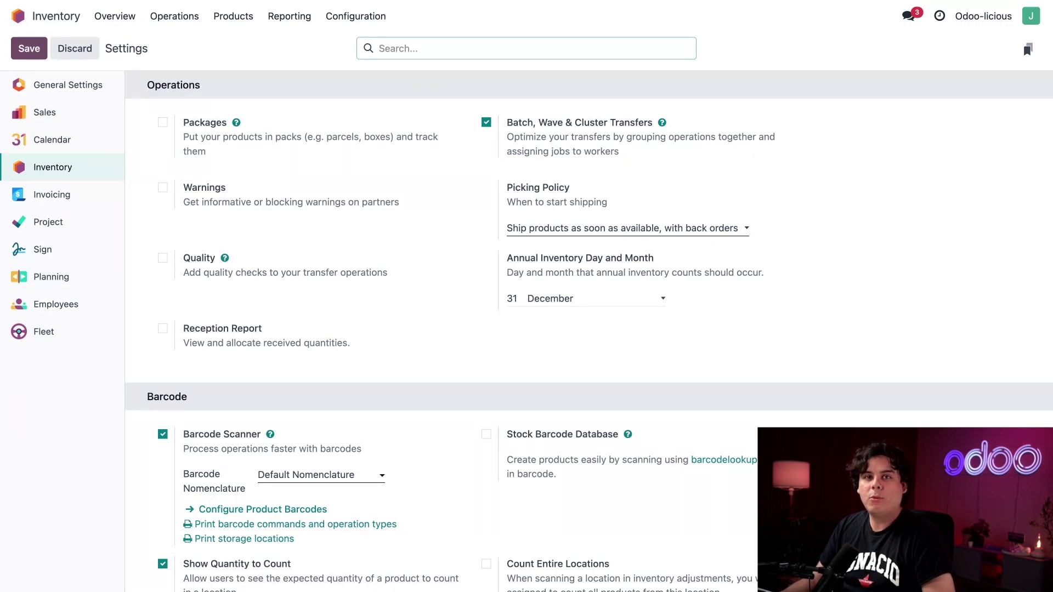
scroll(493, 138, down, 10)
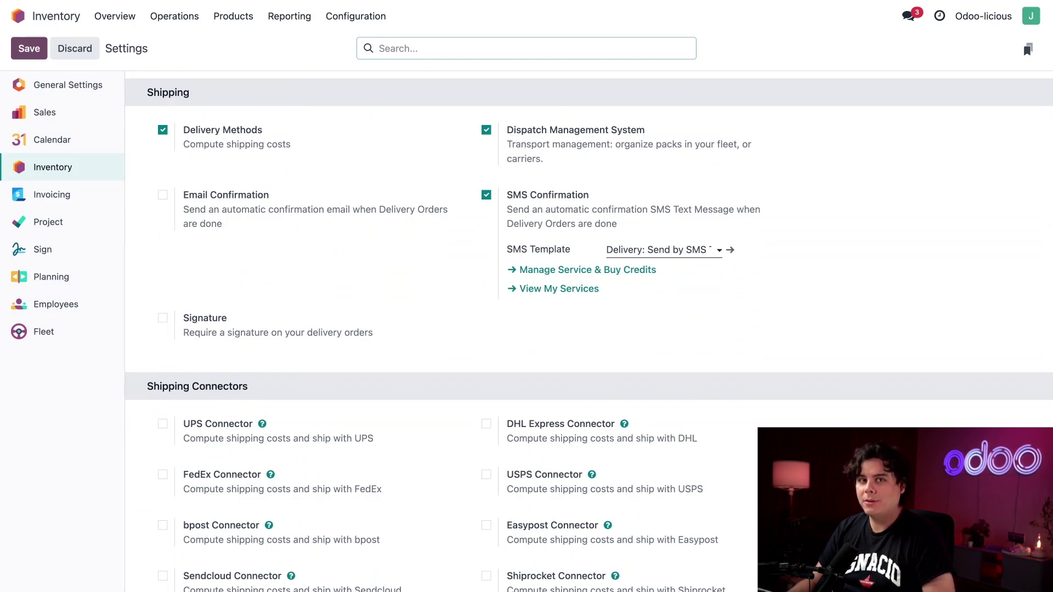
scroll(589, 331, down, 15)
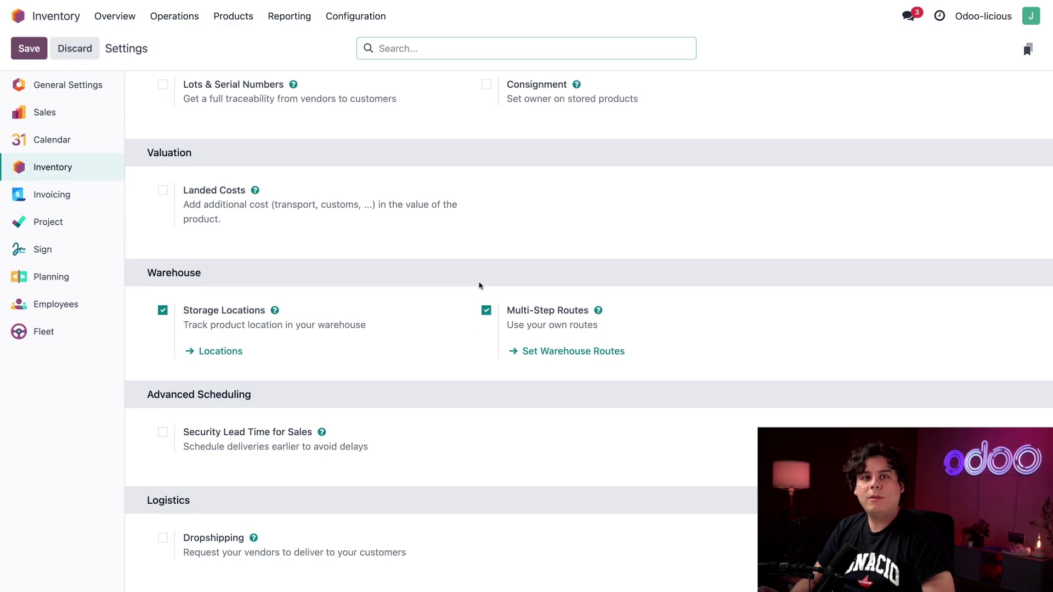
click(379, 48)
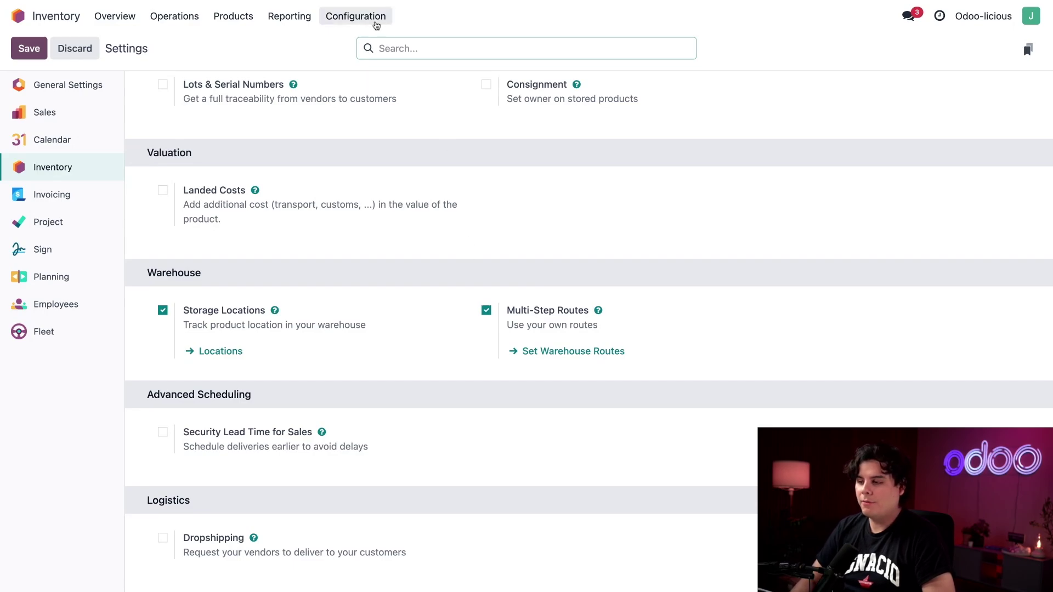
Open the Odoo-licious warehouse to check its Pick then Deliver (2 steps) shipments.
click(366, 17)
click(365, 84)
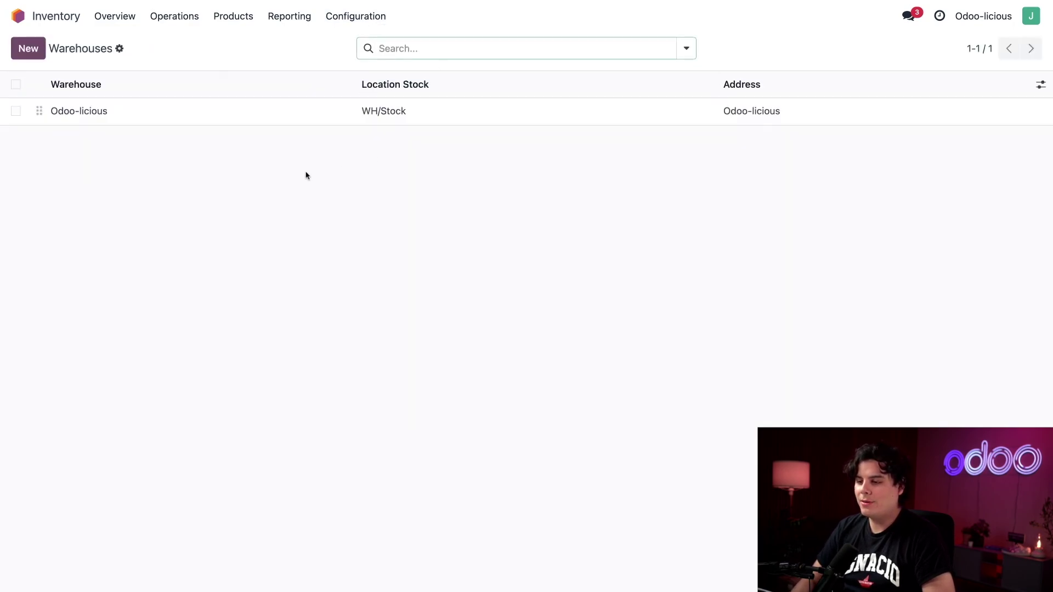
click(254, 120)
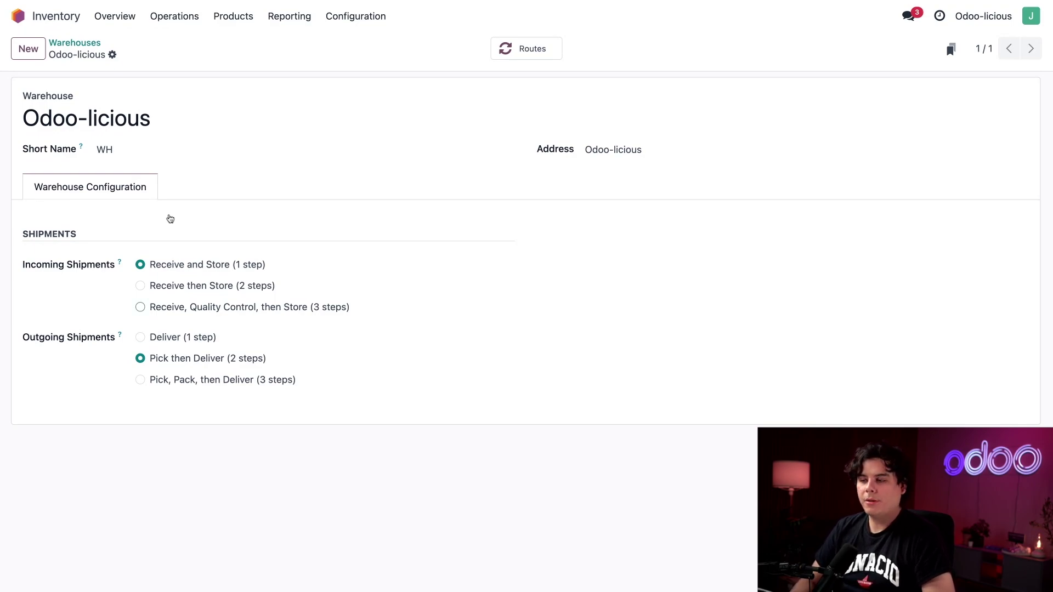
Open the WH/Output/Dock A location record from the Locations list.
click(357, 18)
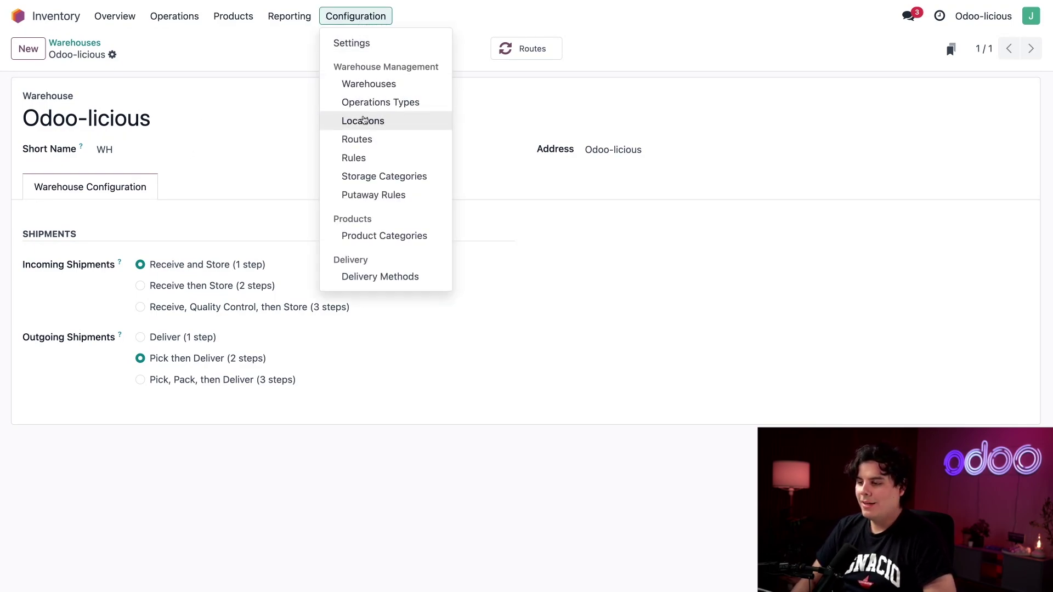
click(362, 120)
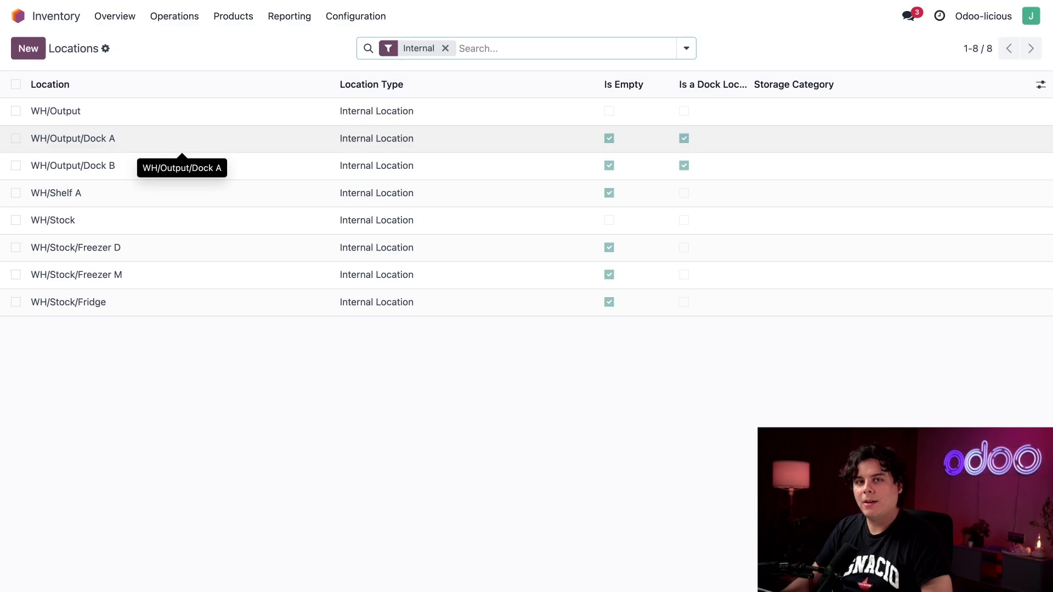
click(182, 138)
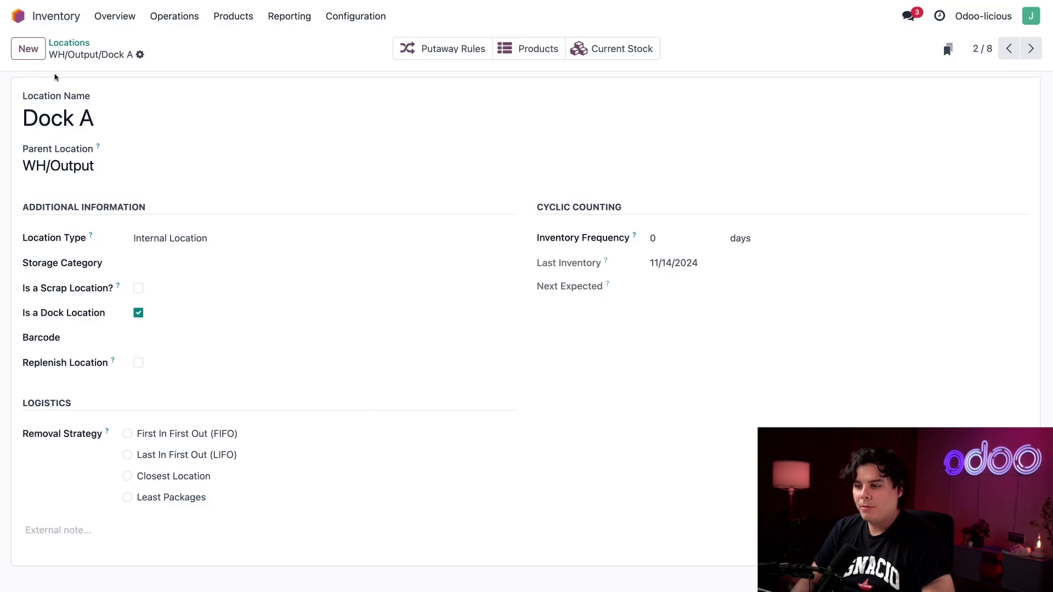
Switch to the Fleet app and open its vehicle Categories list.
click(18, 15)
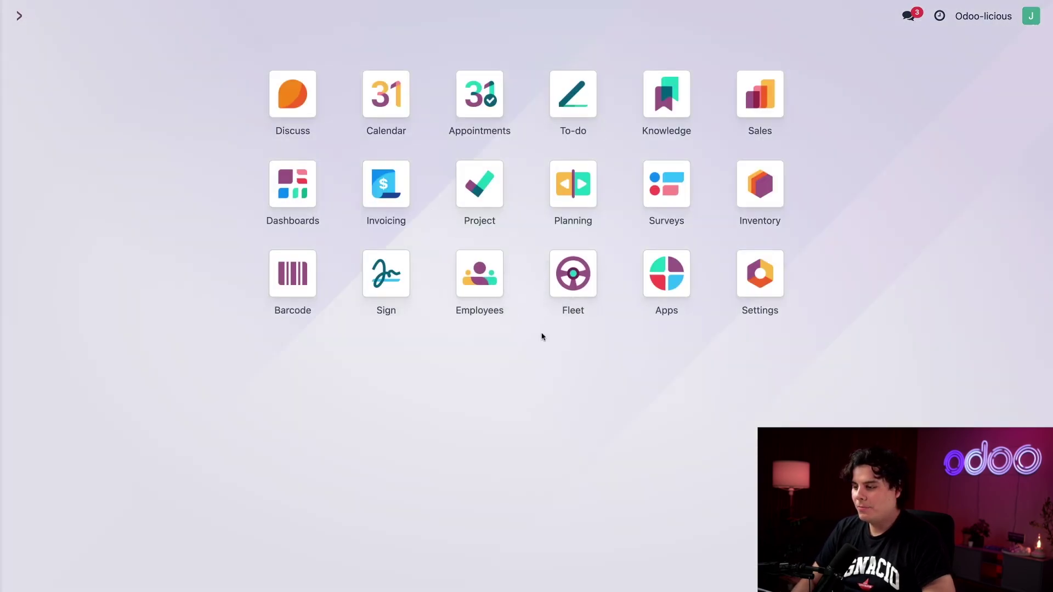
text(fle)
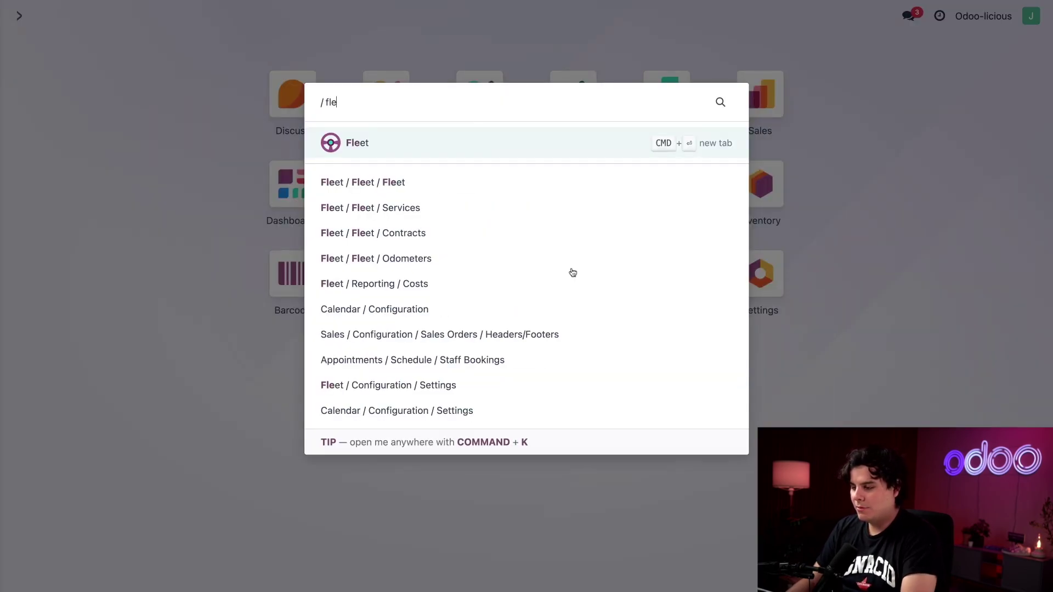
key(Return)
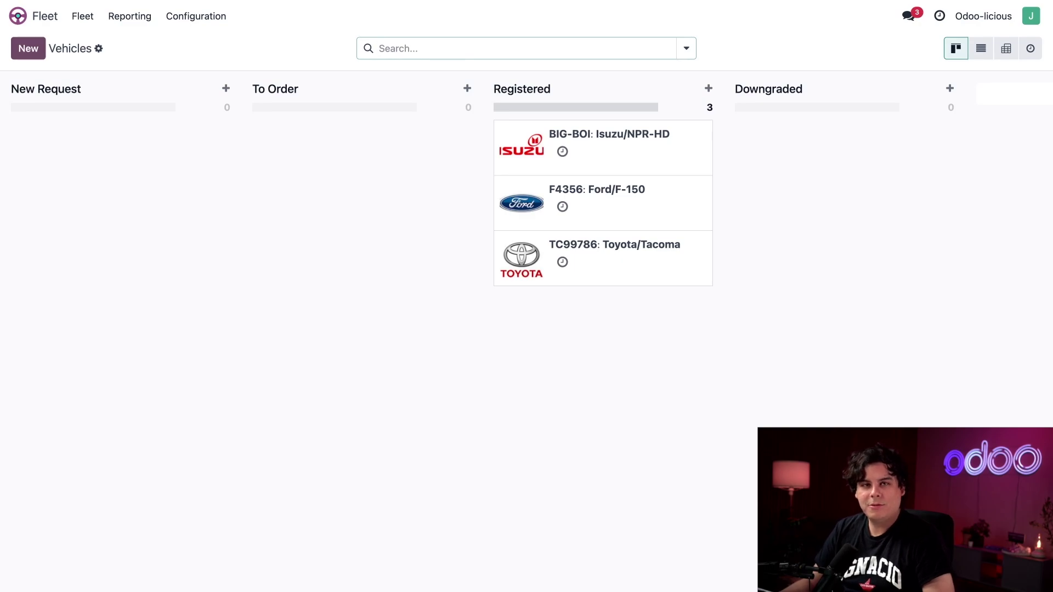
click(208, 17)
click(203, 120)
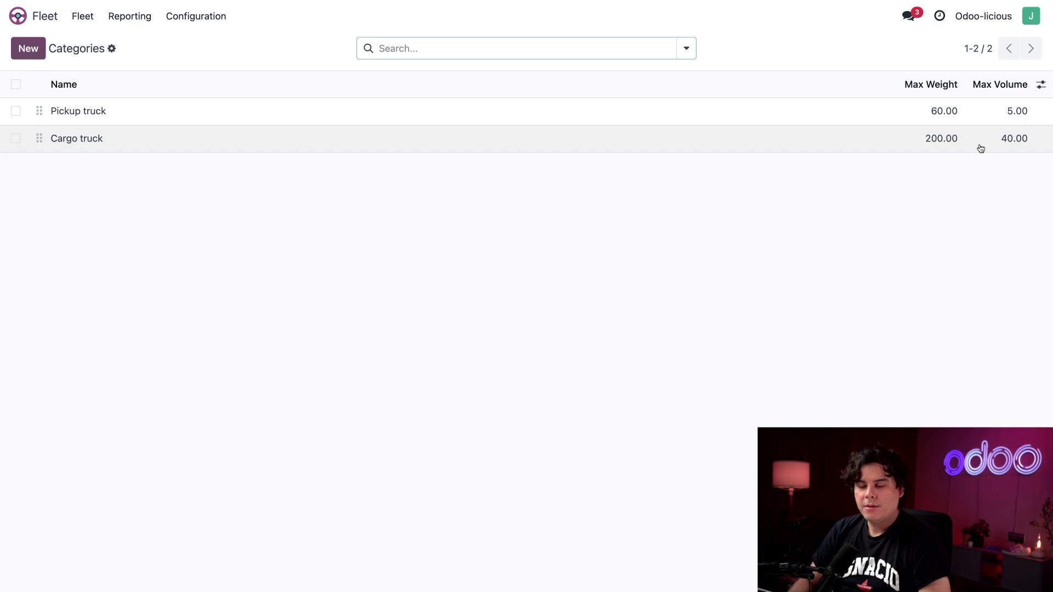
Set the Ford F-150 (F4356) vehicle's category to Pickup truck and save it.
click(84, 22)
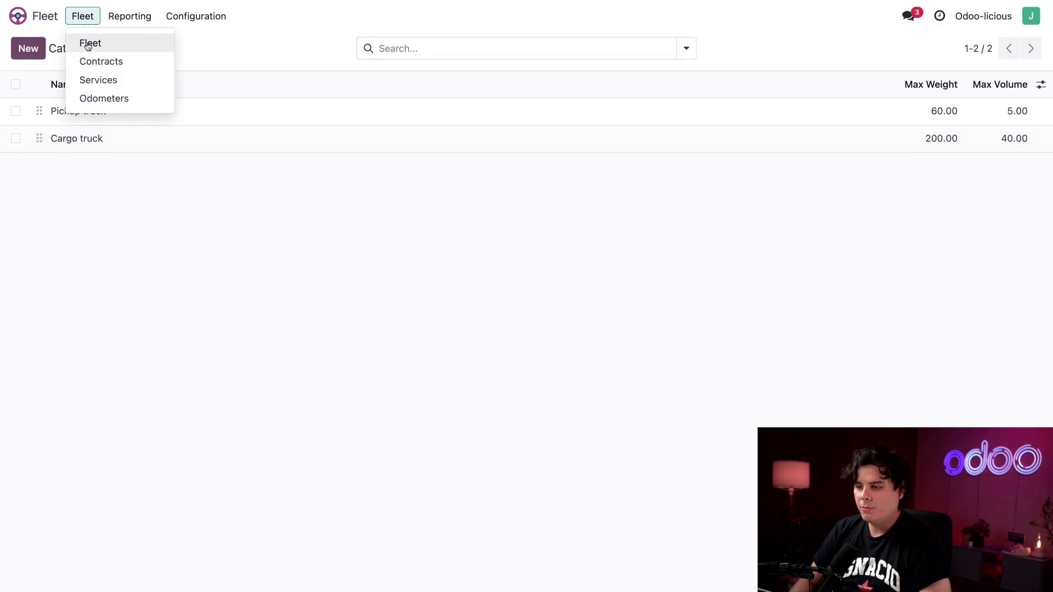
click(89, 43)
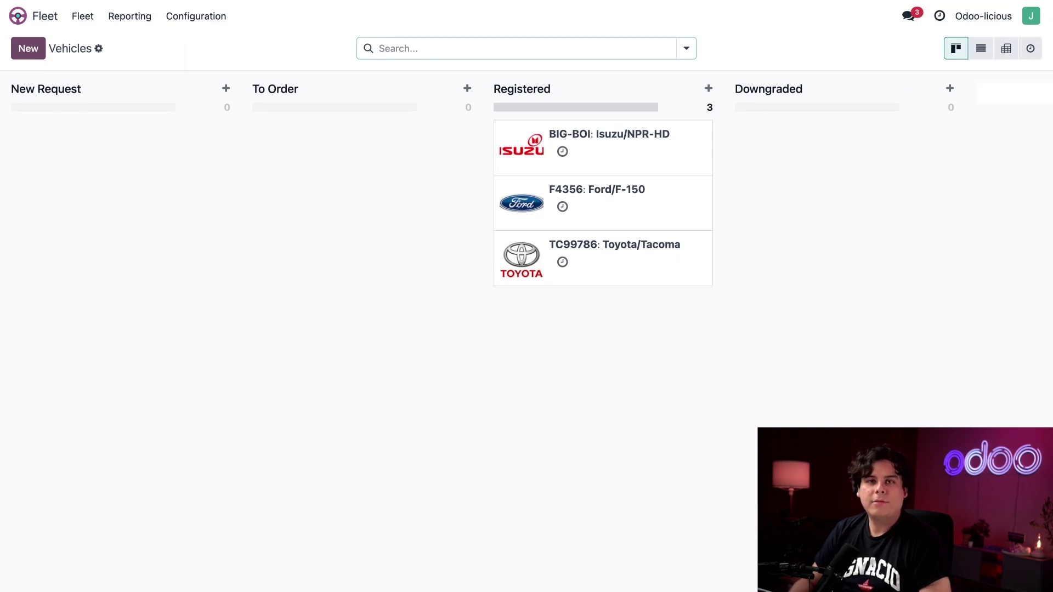
click(981, 49)
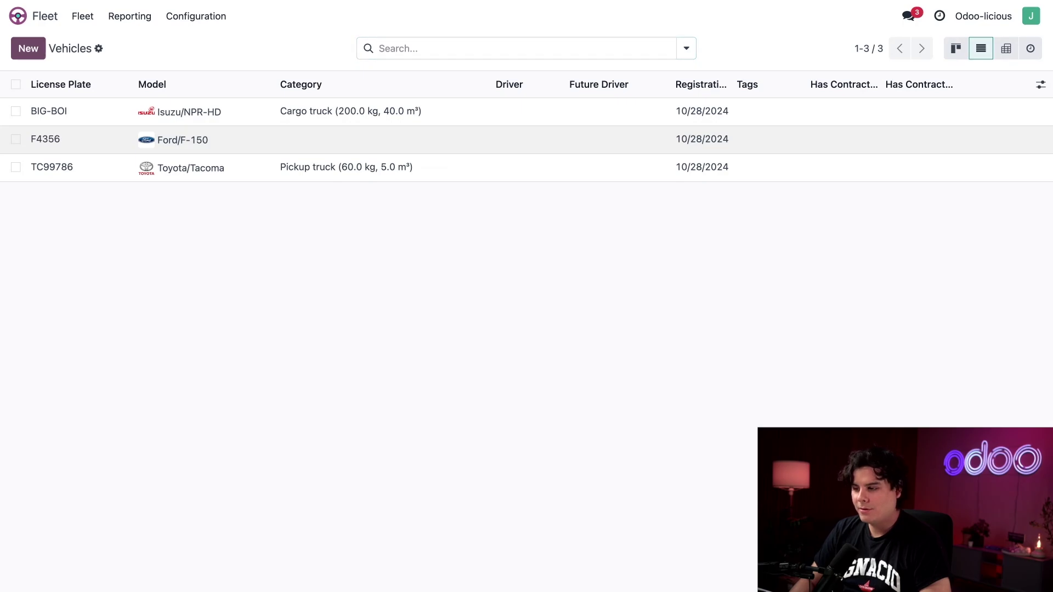
click(307, 139)
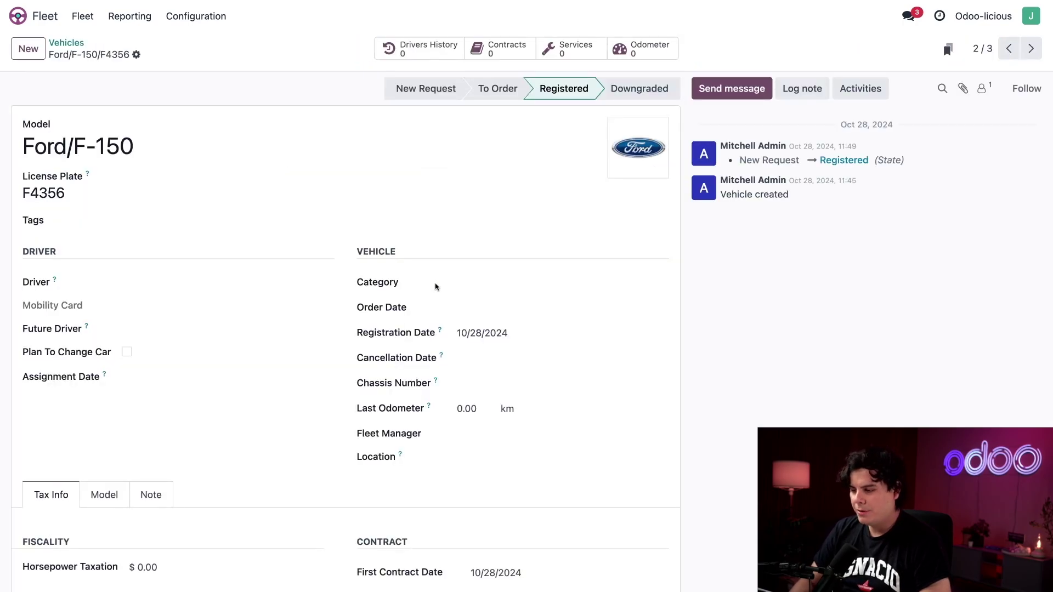
click(469, 285)
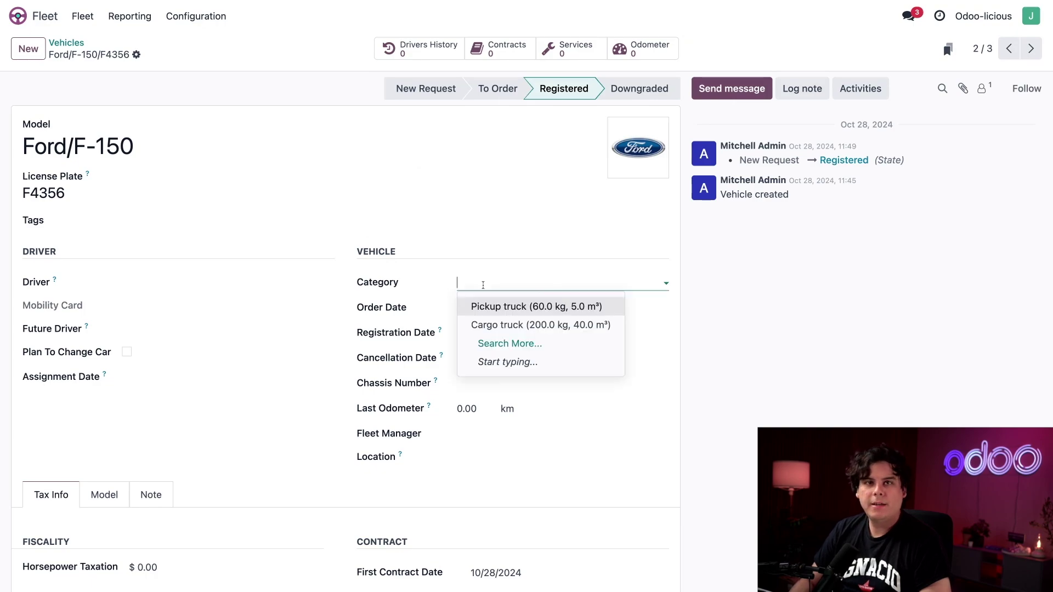
click(484, 312)
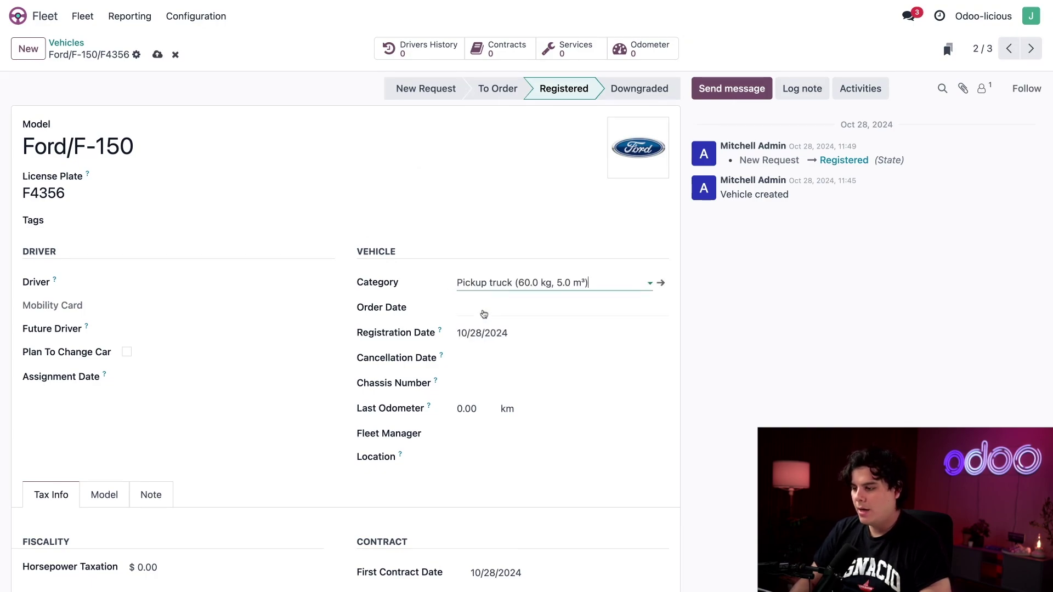
click(158, 54)
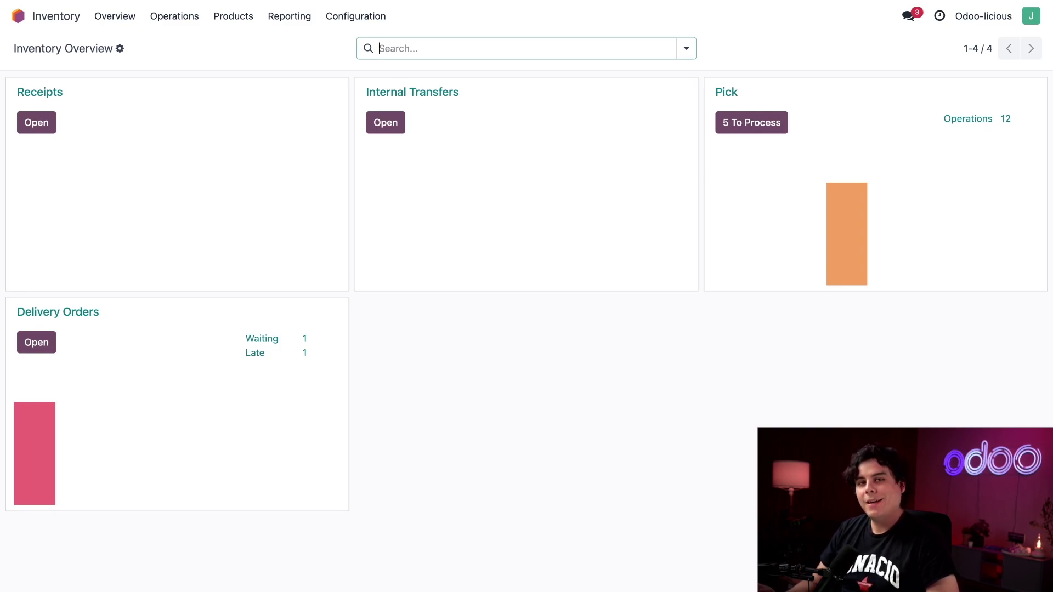
Filter the 5 ready Pick transfers with a custom Contact > Is a Company rule.
click(762, 127)
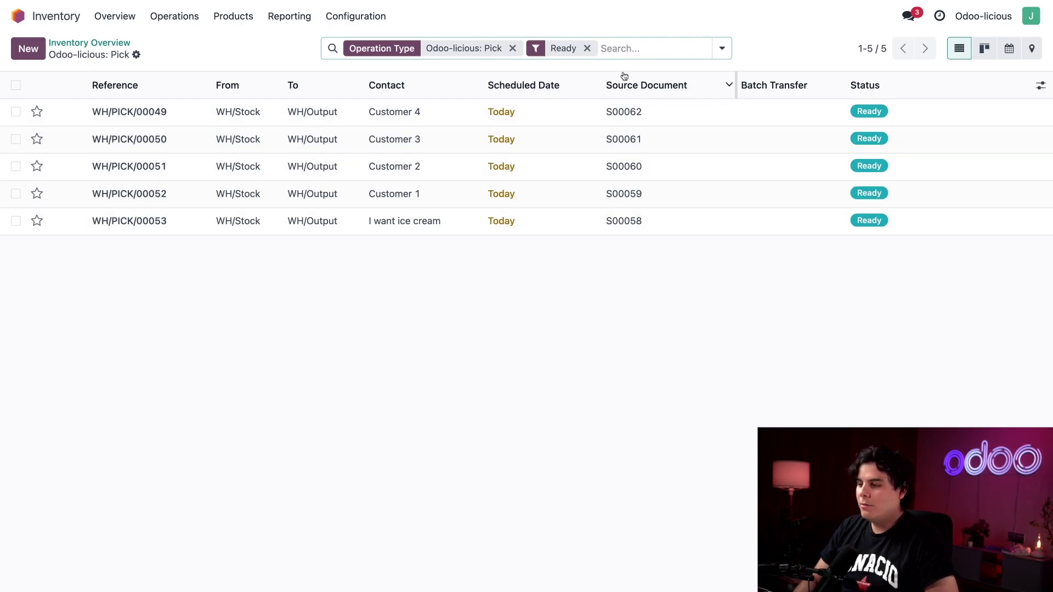
click(628, 50)
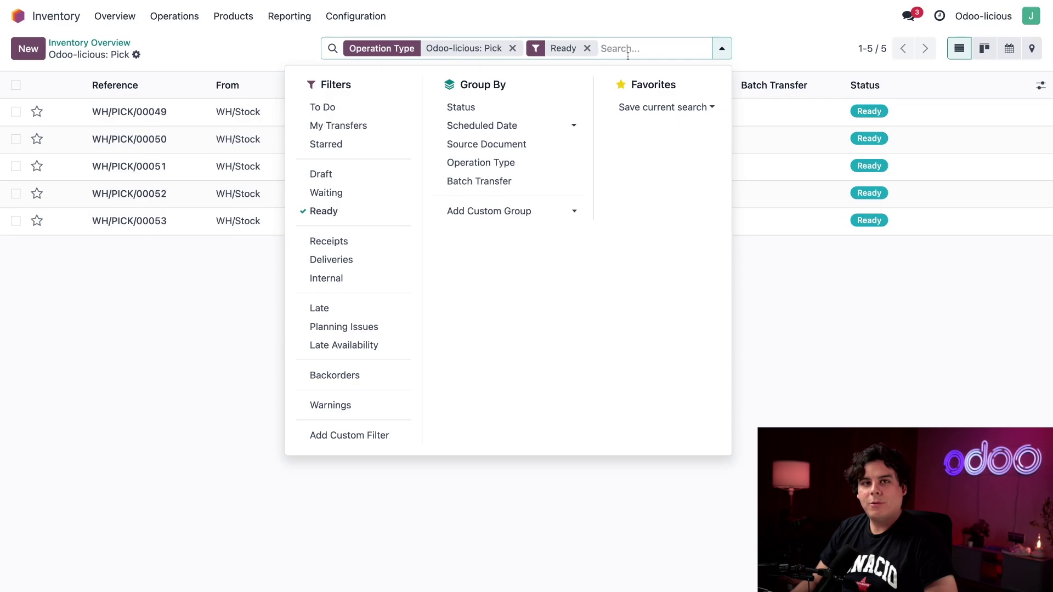
click(358, 436)
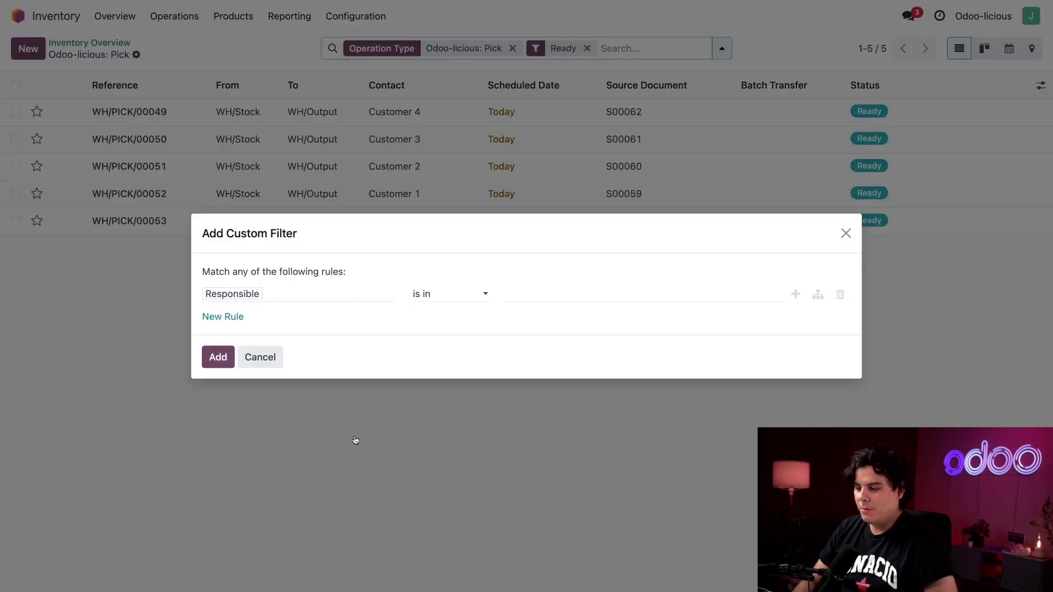
click(276, 295)
text(cont)
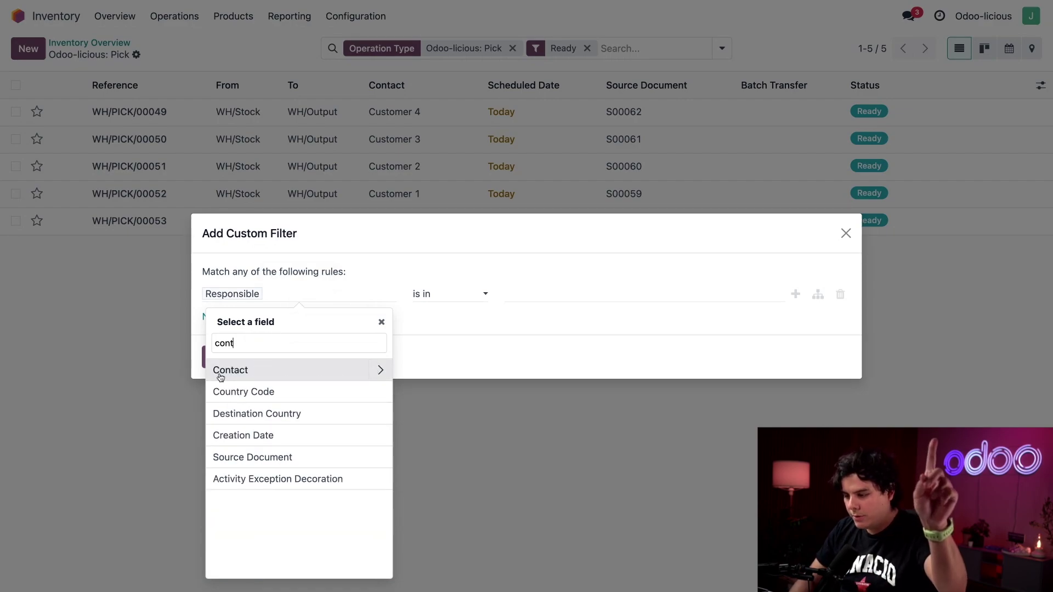
click(381, 372)
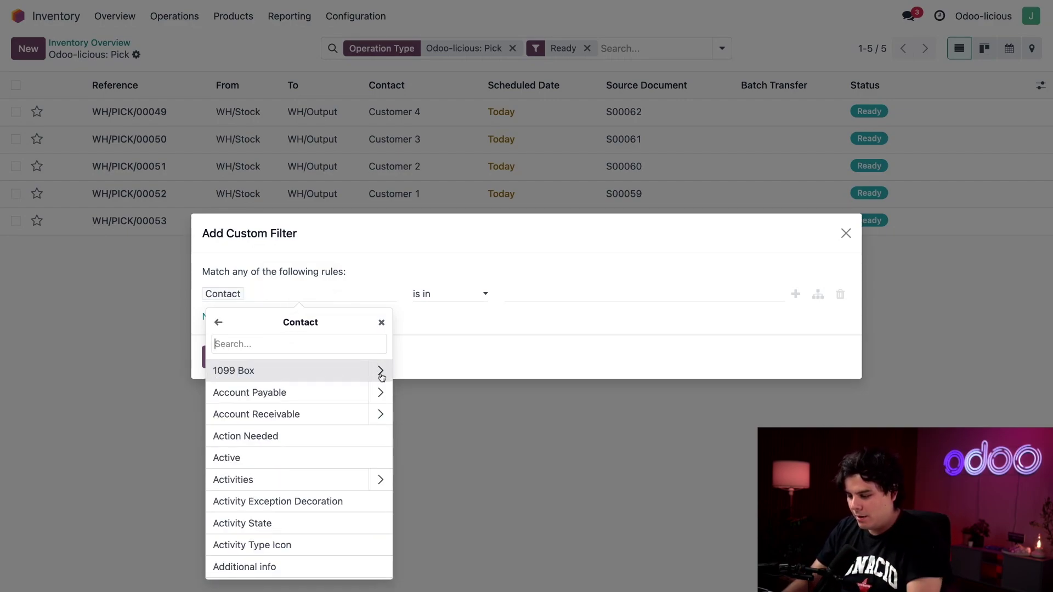
text(is a)
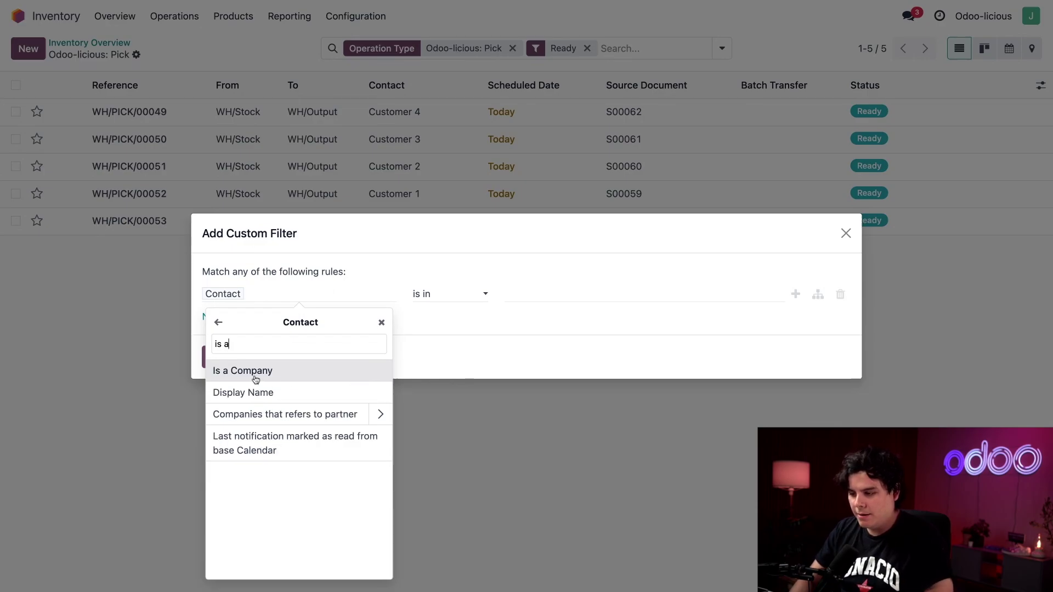
click(257, 378)
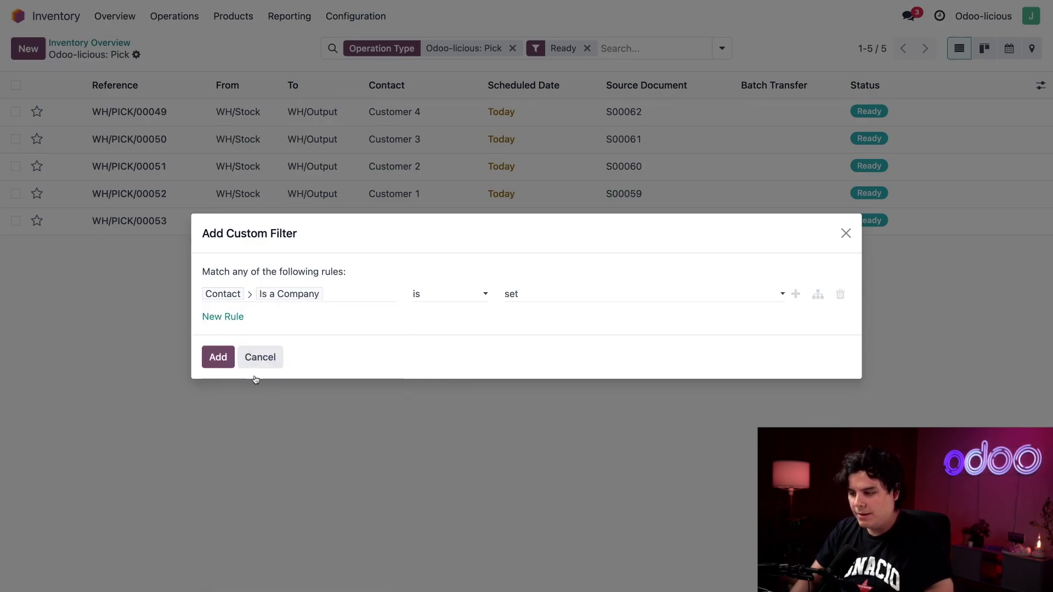
click(218, 357)
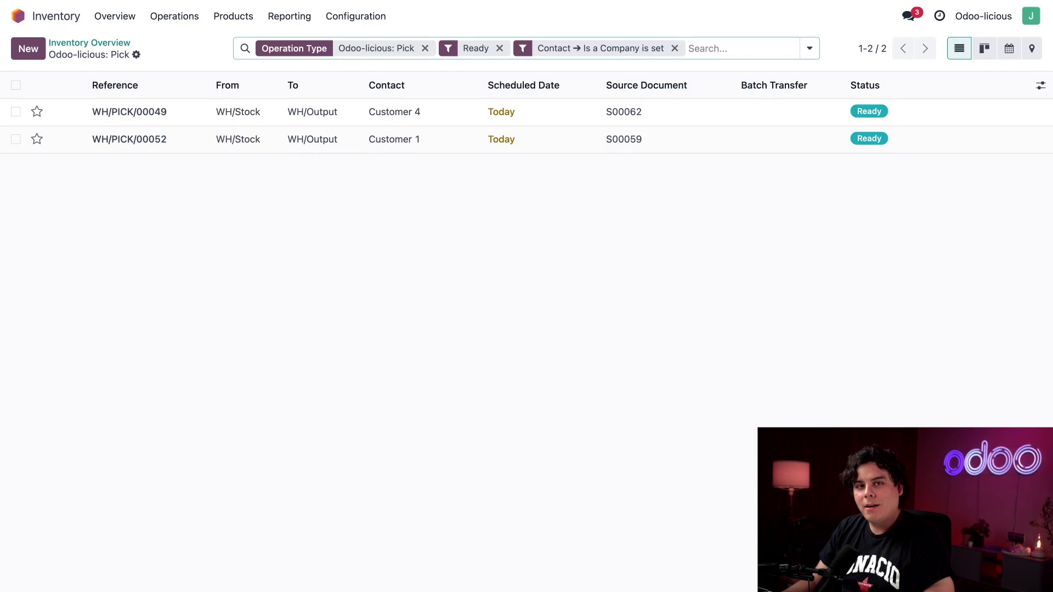
Set the destination of picks WH/PICK/00049 and 00052 to WH/Output/Dock B.
click(16, 112)
click(16, 139)
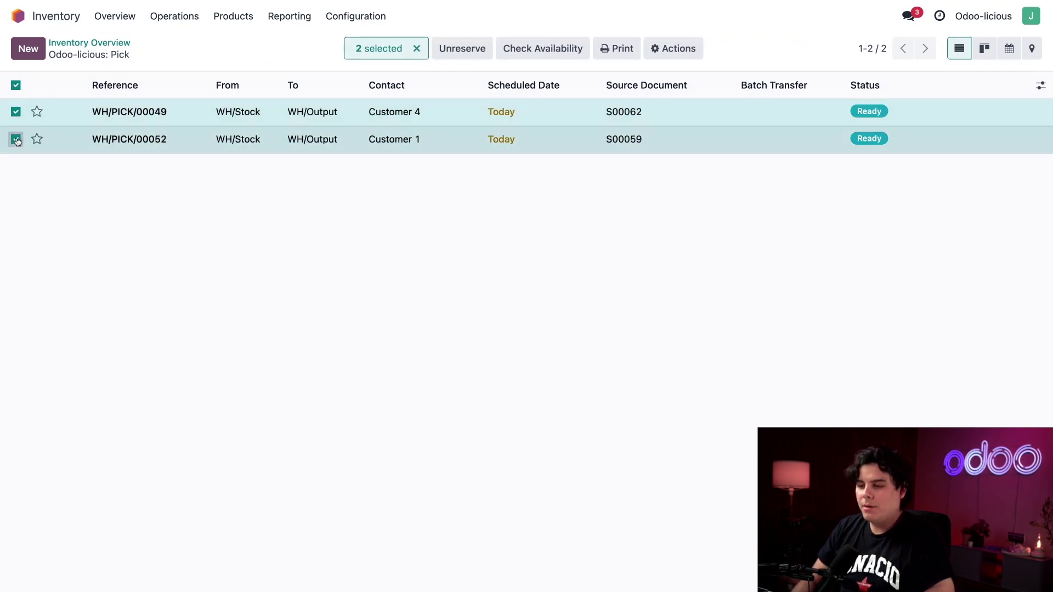
click(321, 113)
click(339, 113)
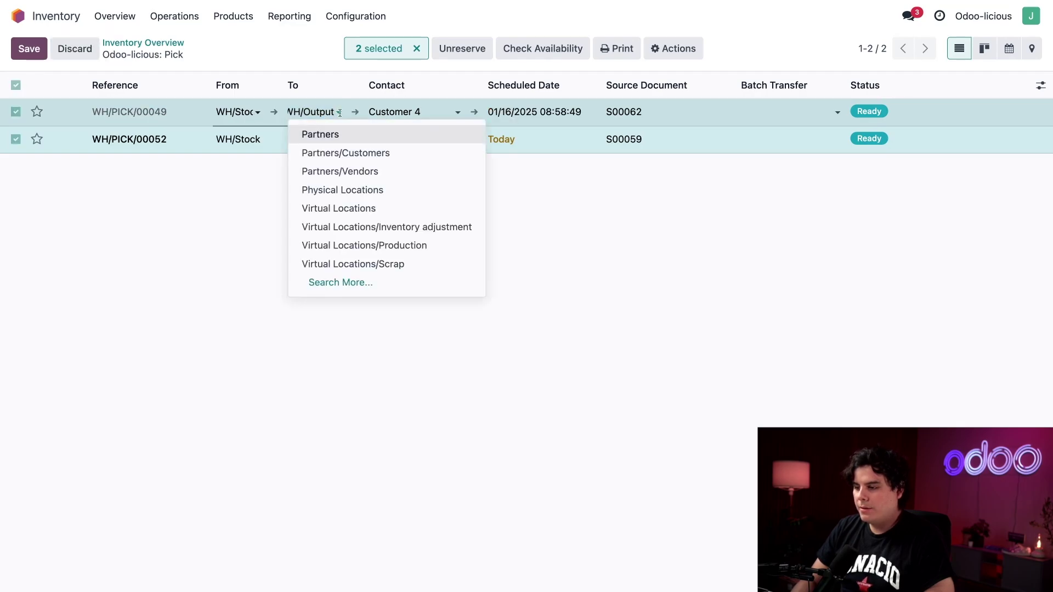
text(/)
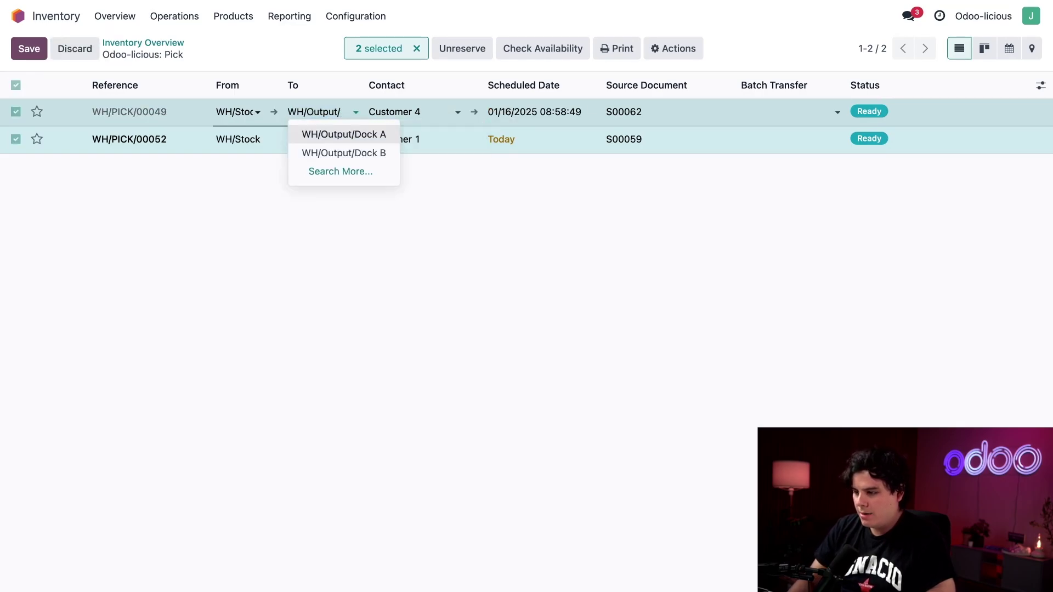
click(347, 154)
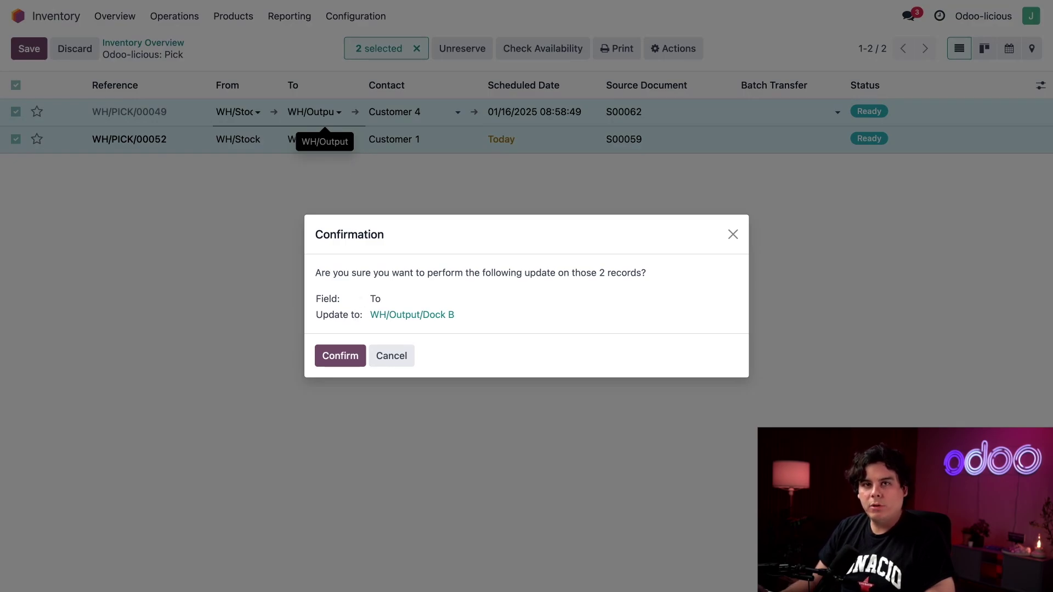
click(348, 353)
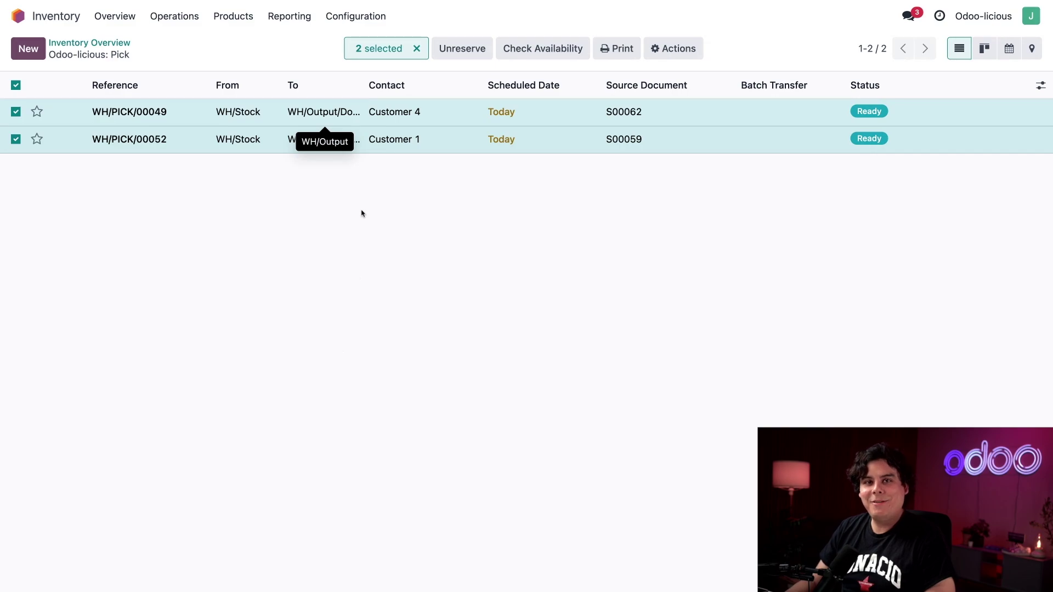
click(418, 49)
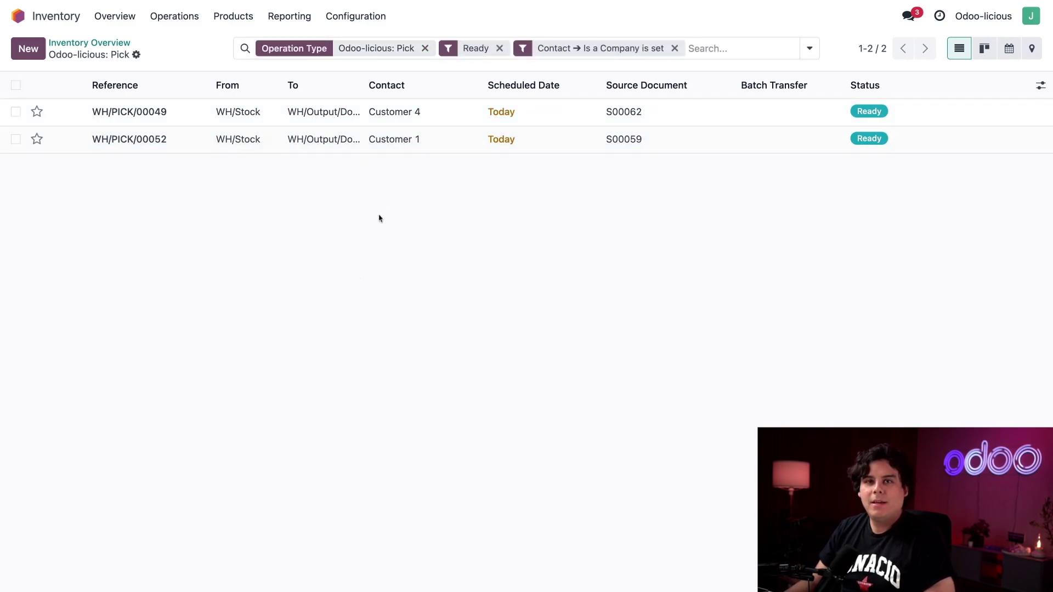
Remove the company filter and send picks 00050, 00051 and 00053 to WH/Output/Dock A.
click(674, 48)
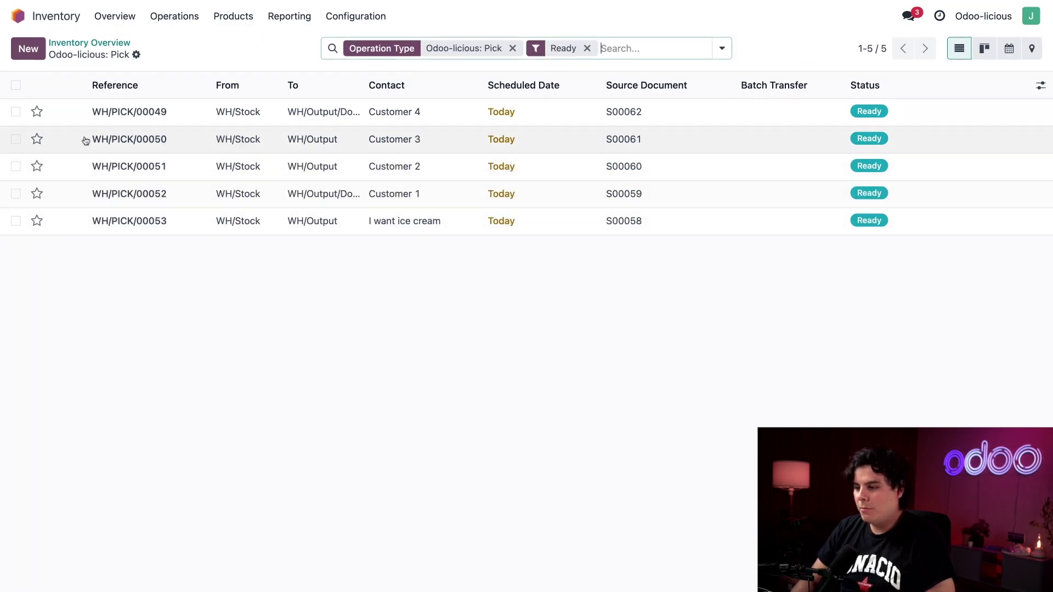
click(15, 139)
click(16, 166)
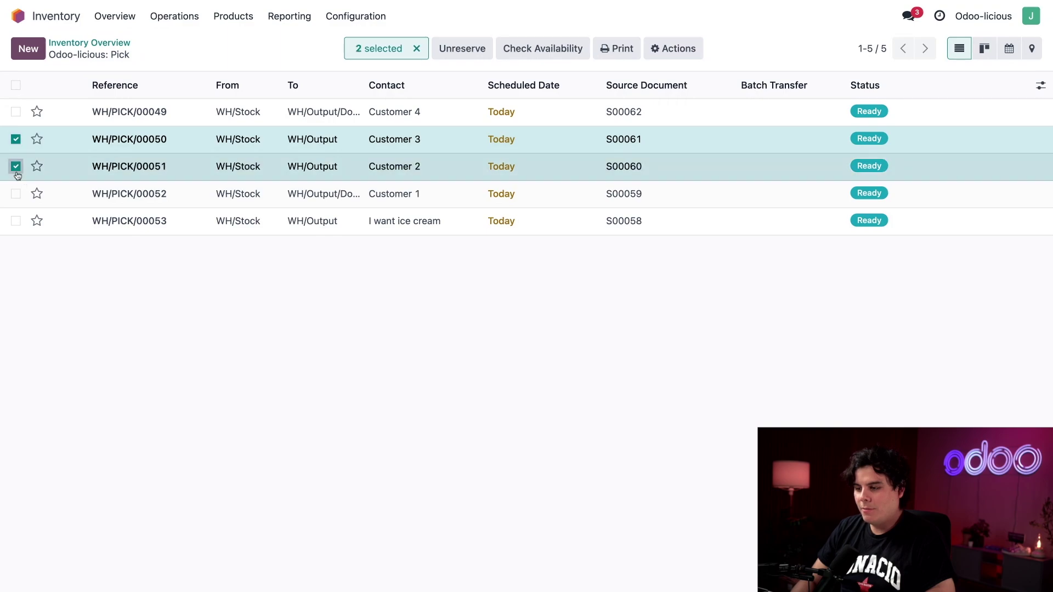
click(16, 221)
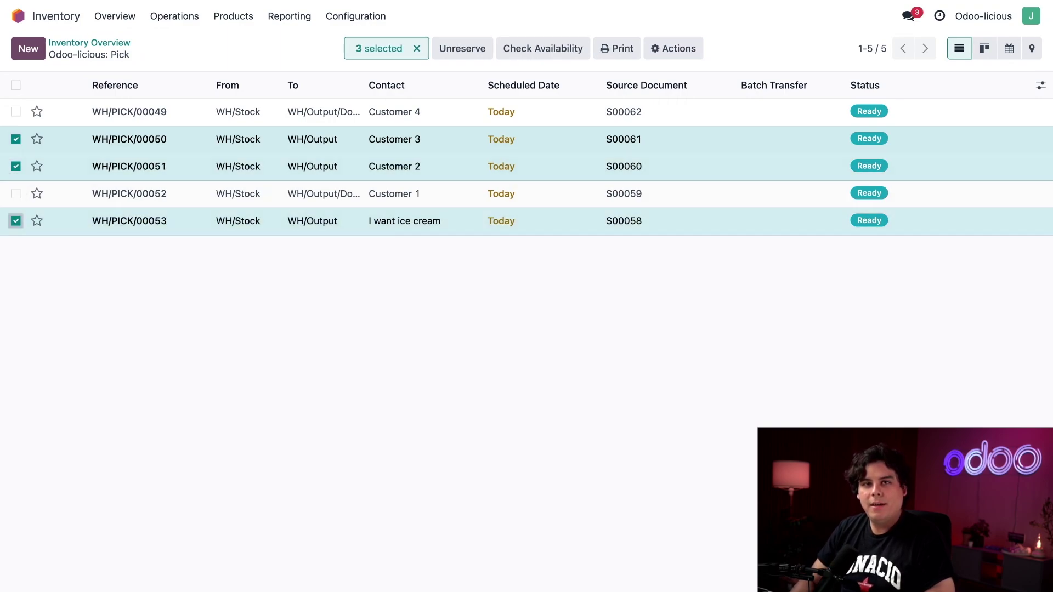
click(331, 141)
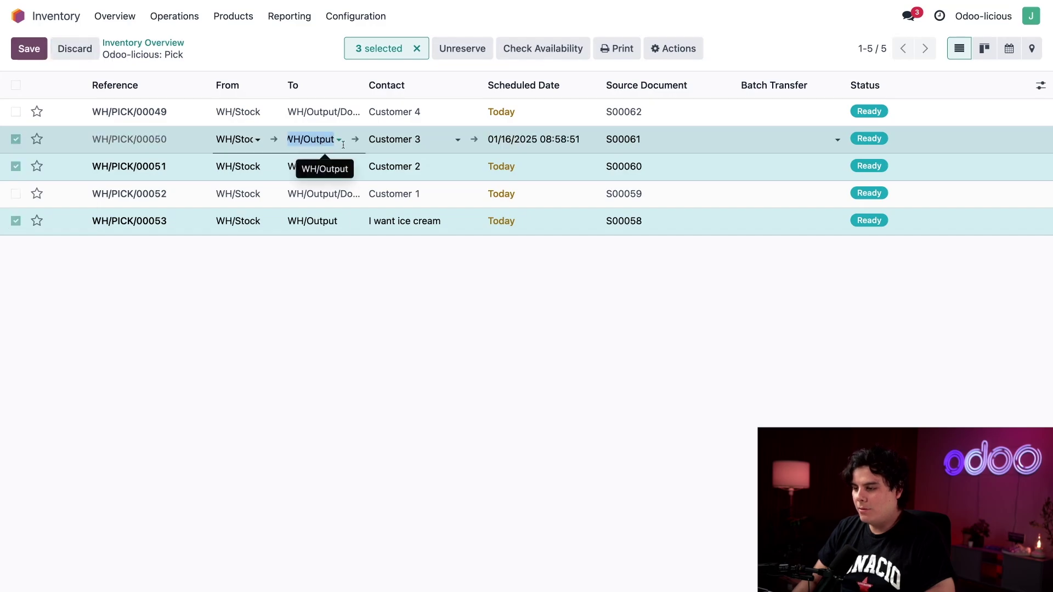
click(344, 145)
text(/)
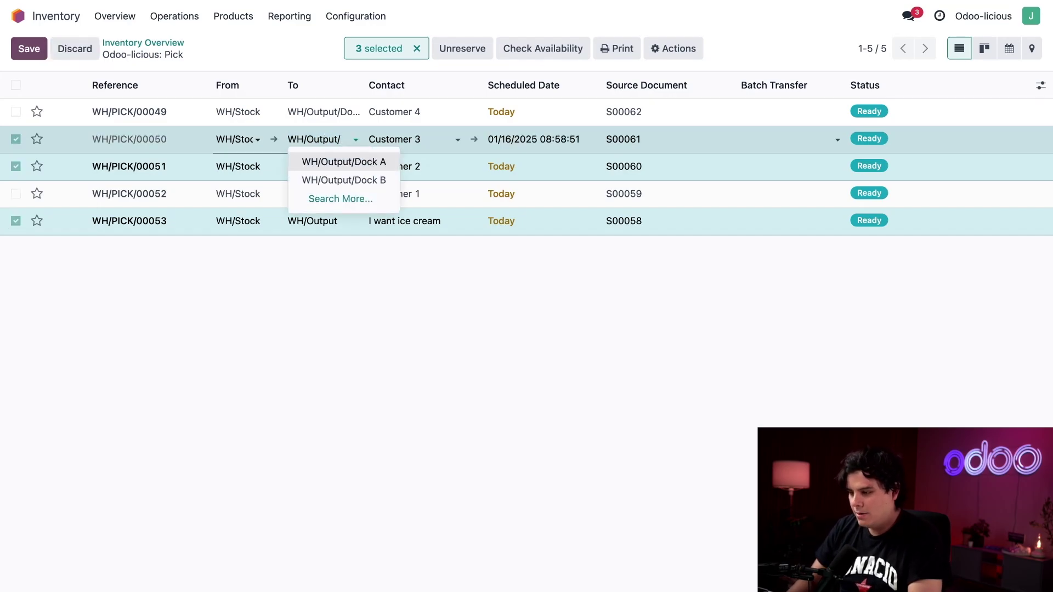
click(350, 164)
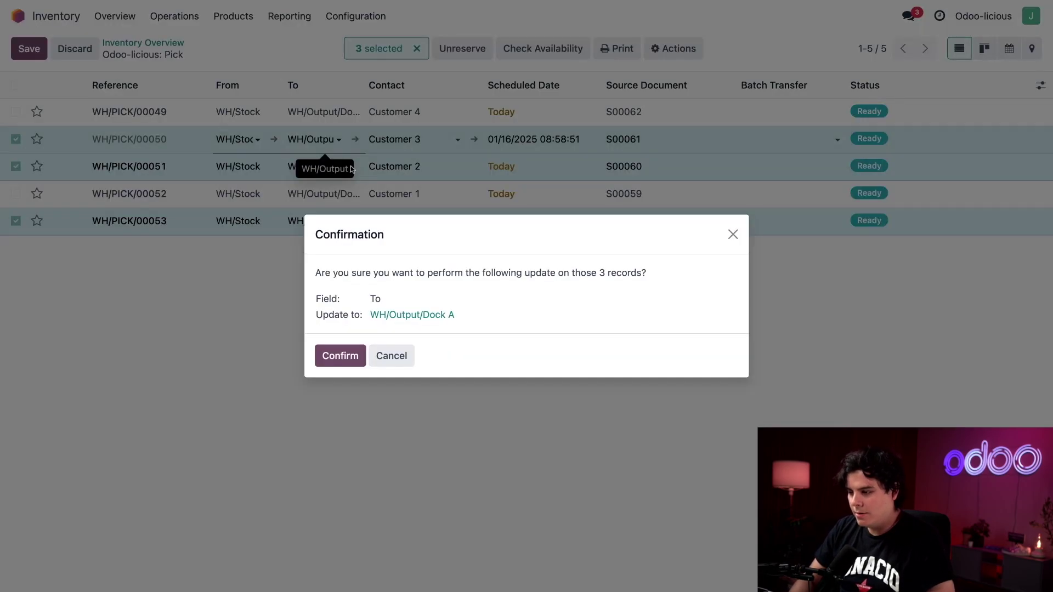
click(341, 356)
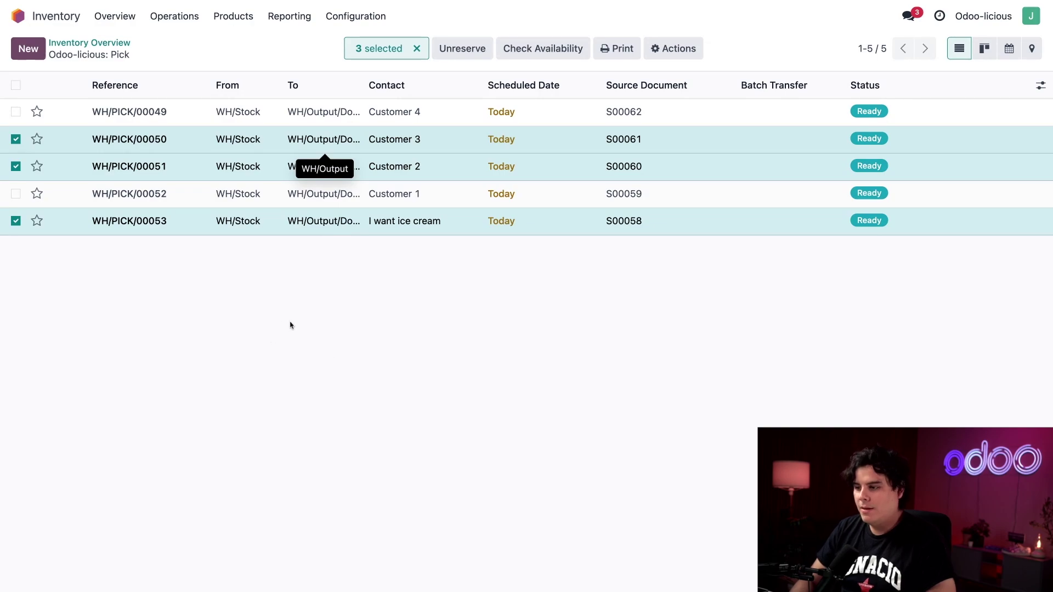
click(417, 49)
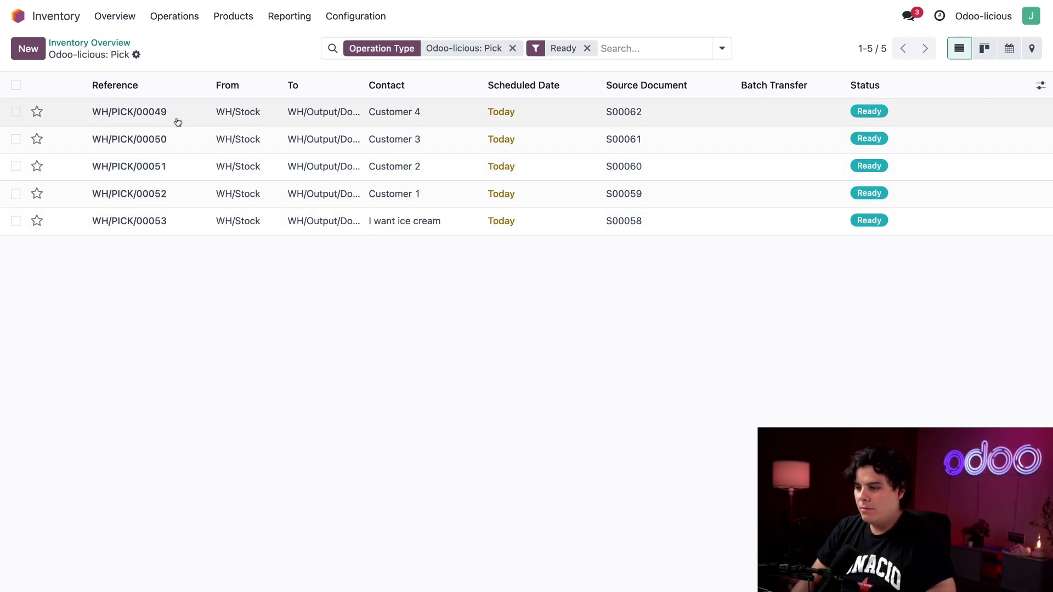
Validate pick WH/PICK/00049 so it becomes Done.
click(176, 119)
click(36, 88)
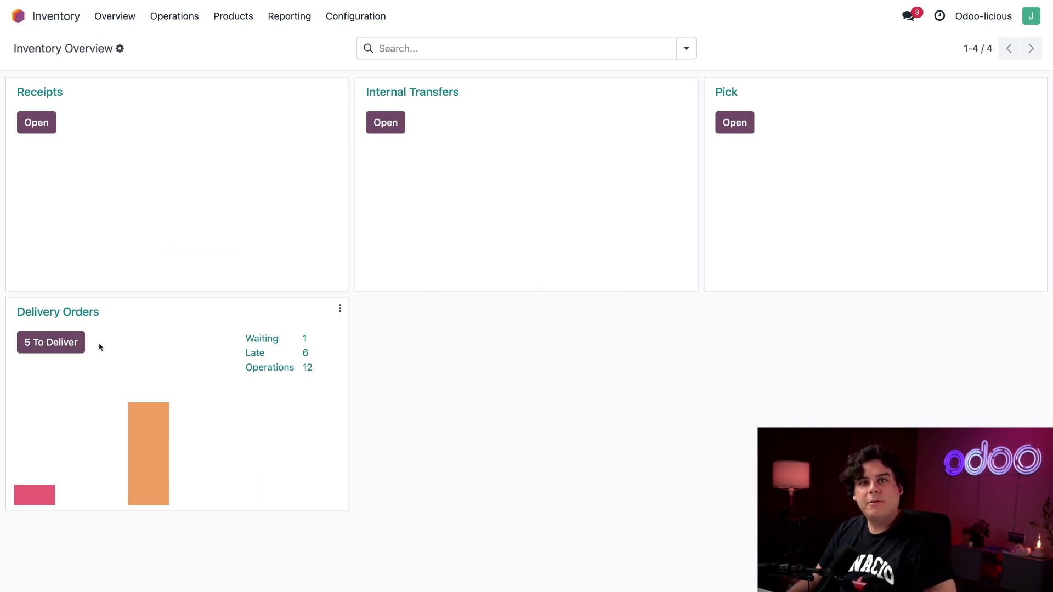
Add delivery orders WH/OUT/00054, 00055 and 00057 to a new batch with Producer responsible.
click(57, 350)
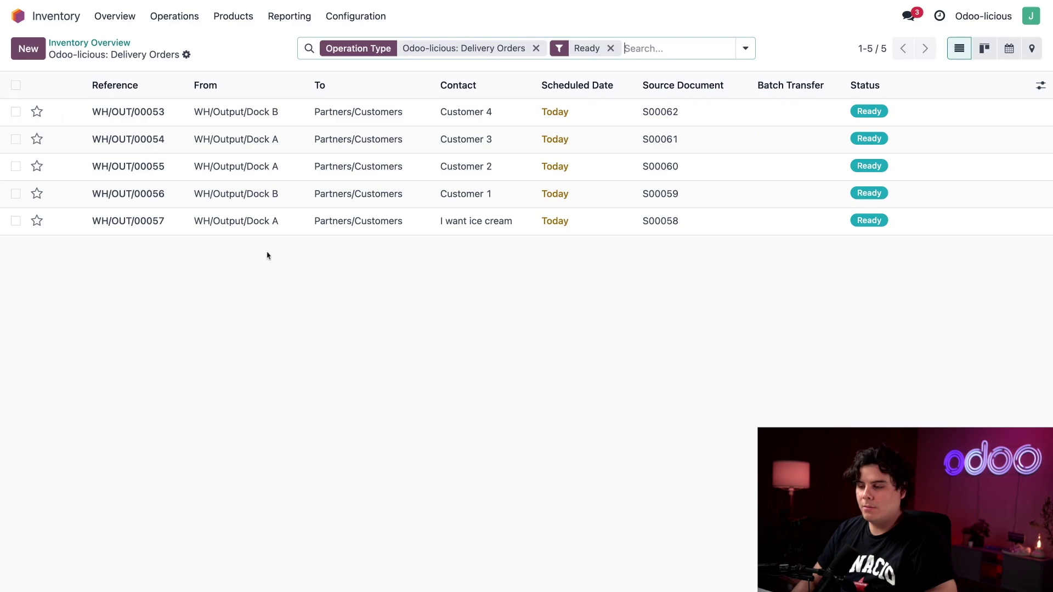
click(15, 139)
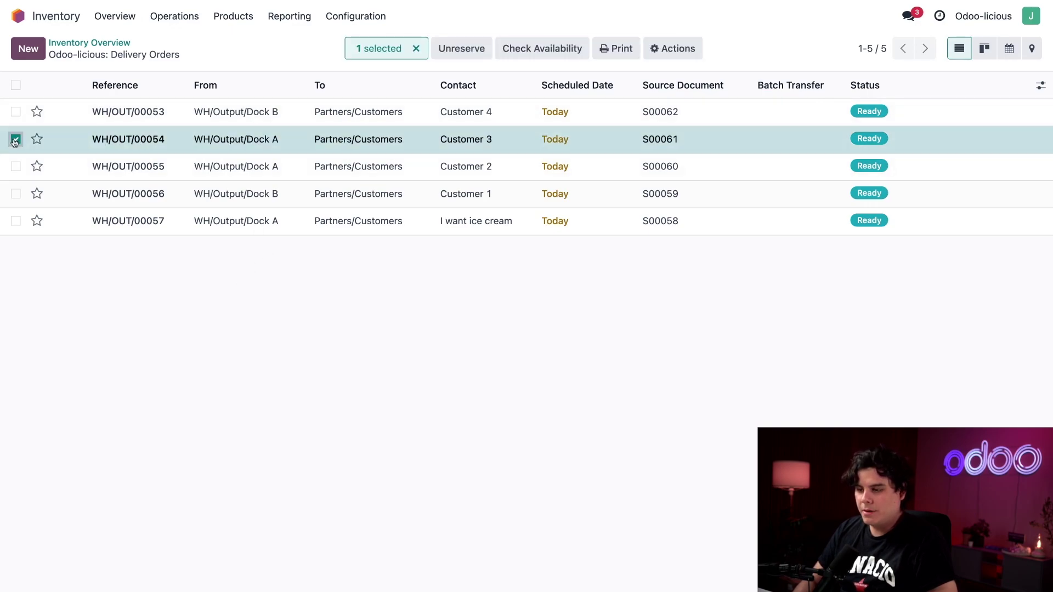
click(16, 167)
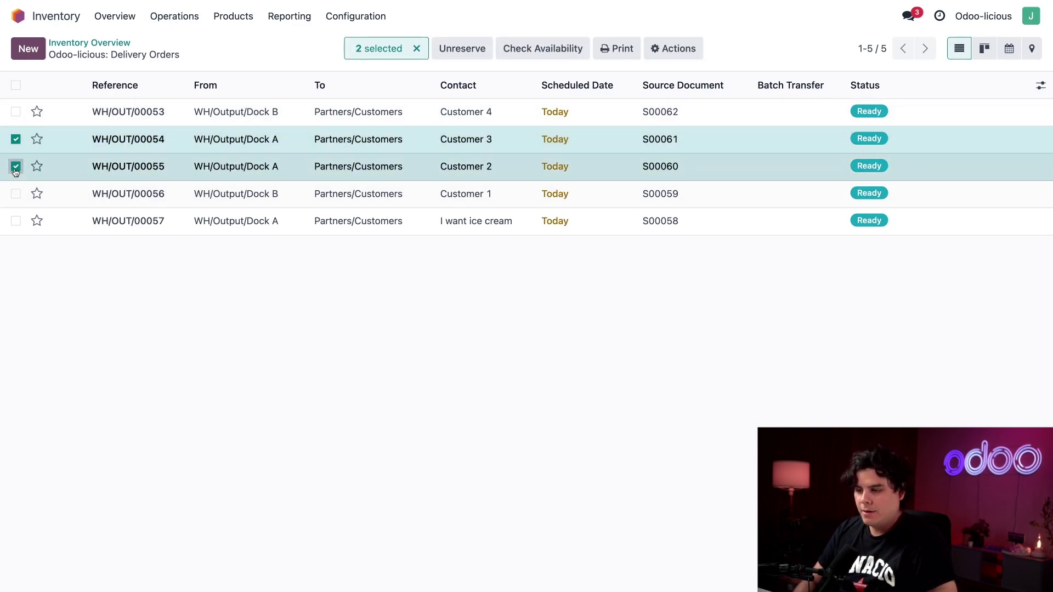
click(16, 221)
click(665, 49)
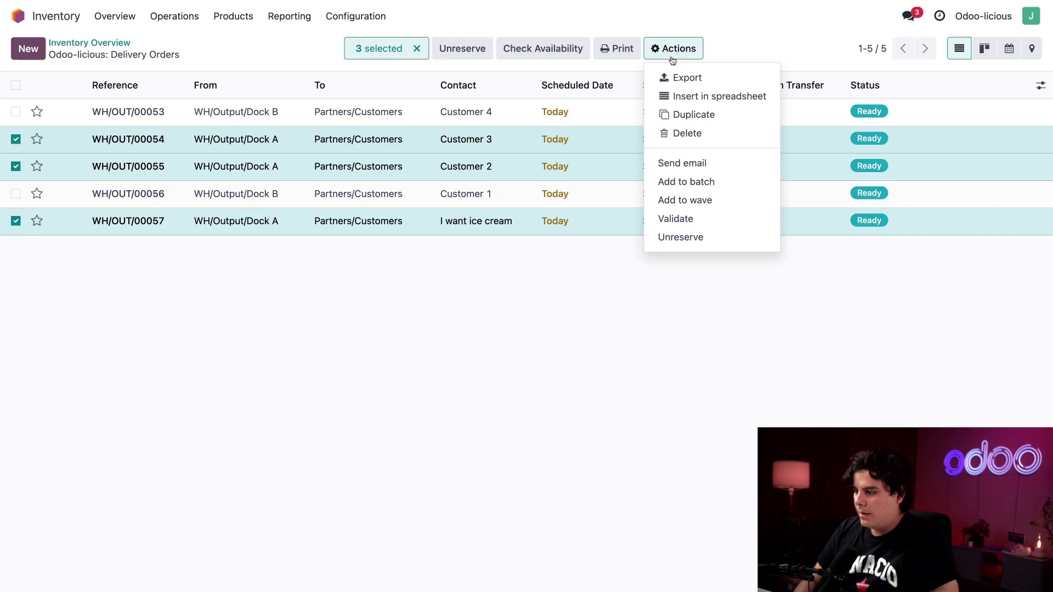
click(683, 182)
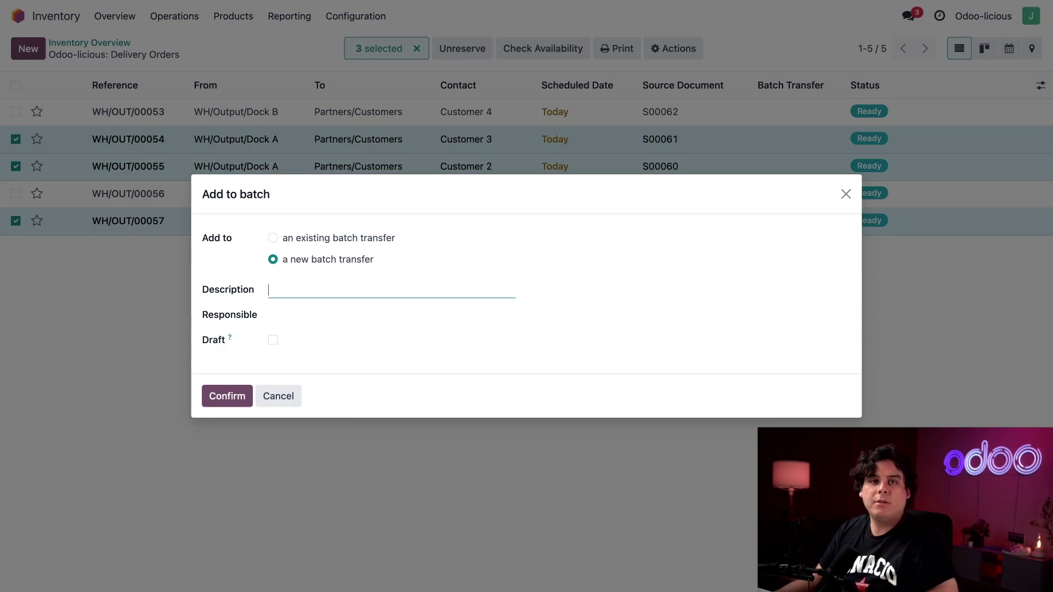
click(283, 321)
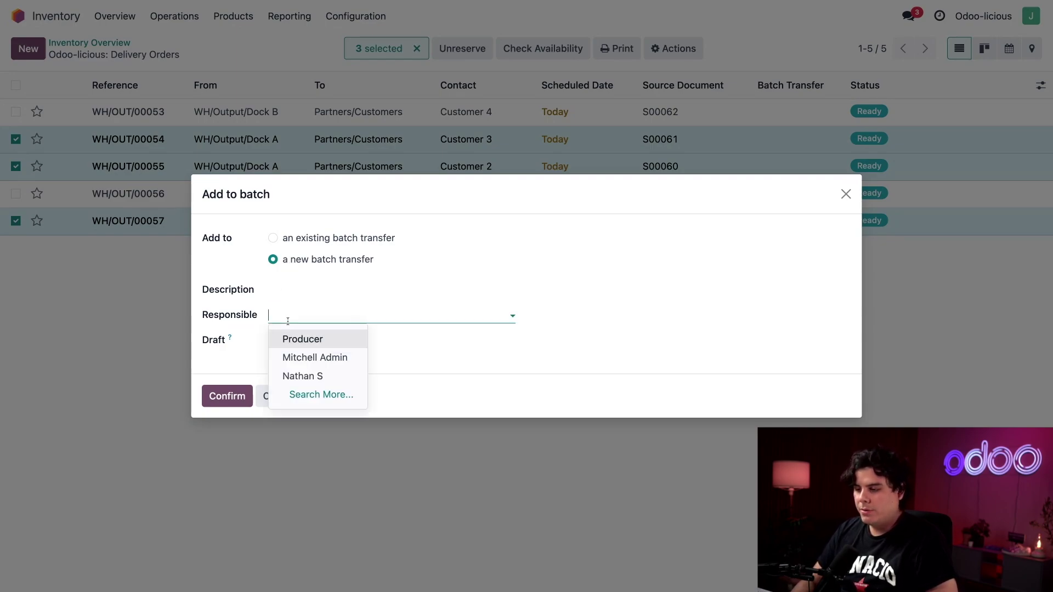
click(297, 340)
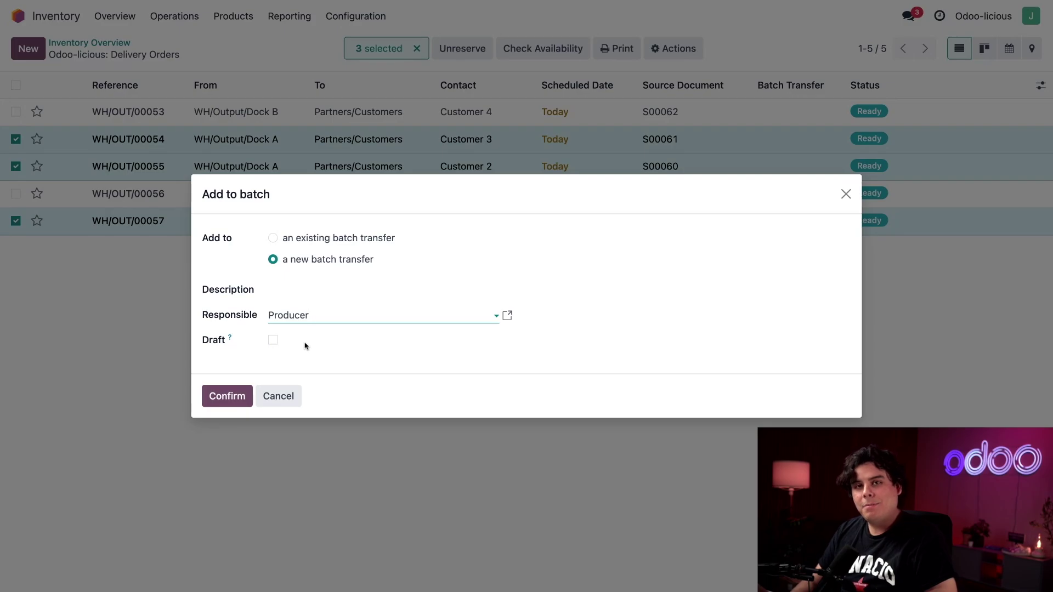
click(217, 394)
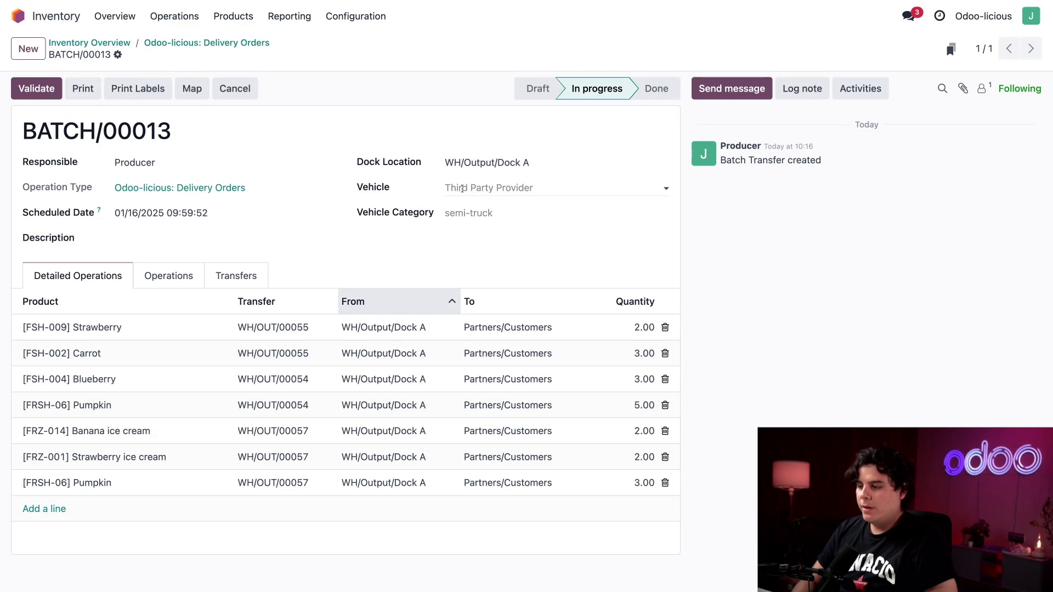
Assign the Toyota/Tacoma/TC99786 pickup to BATCH/00013 and view its operations.
click(462, 188)
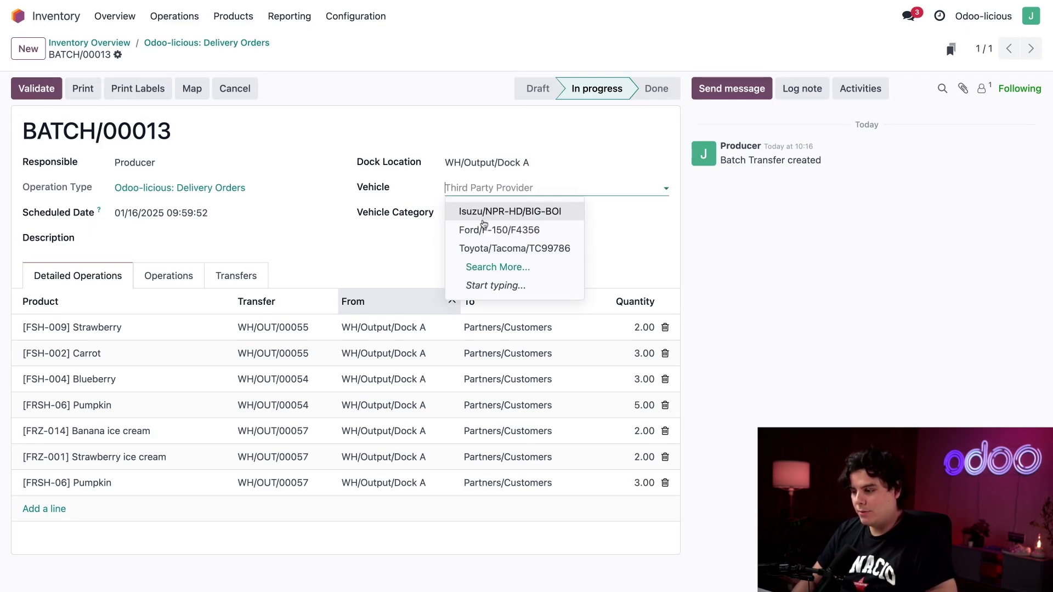
click(475, 248)
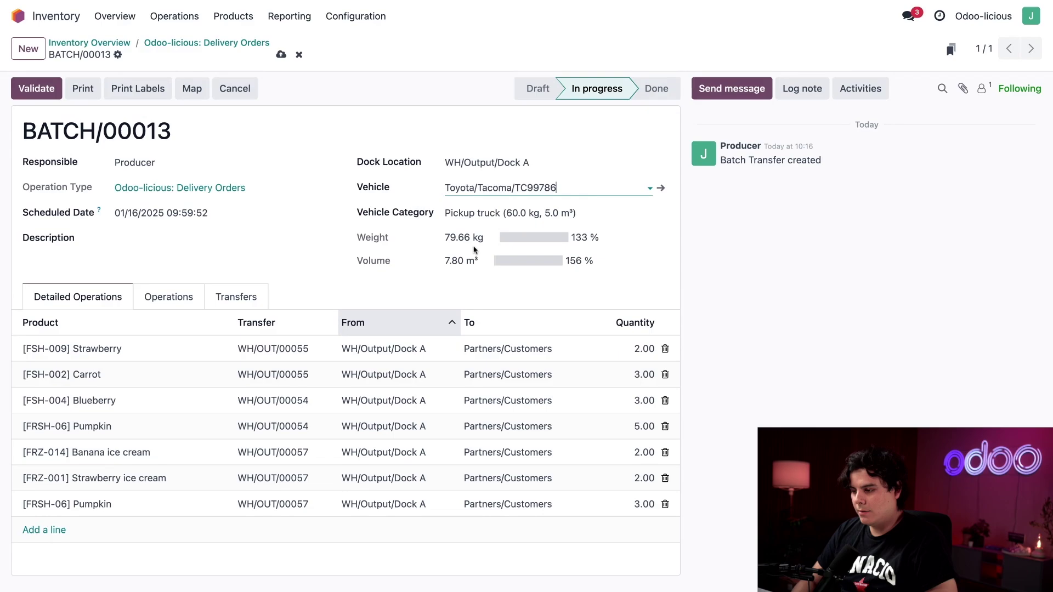
click(332, 266)
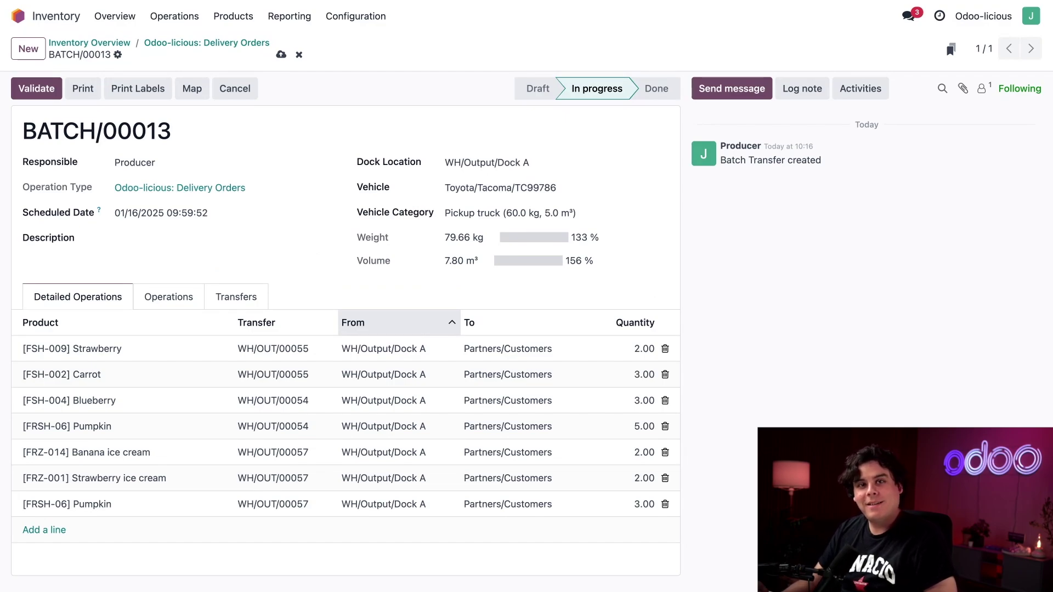
click(177, 307)
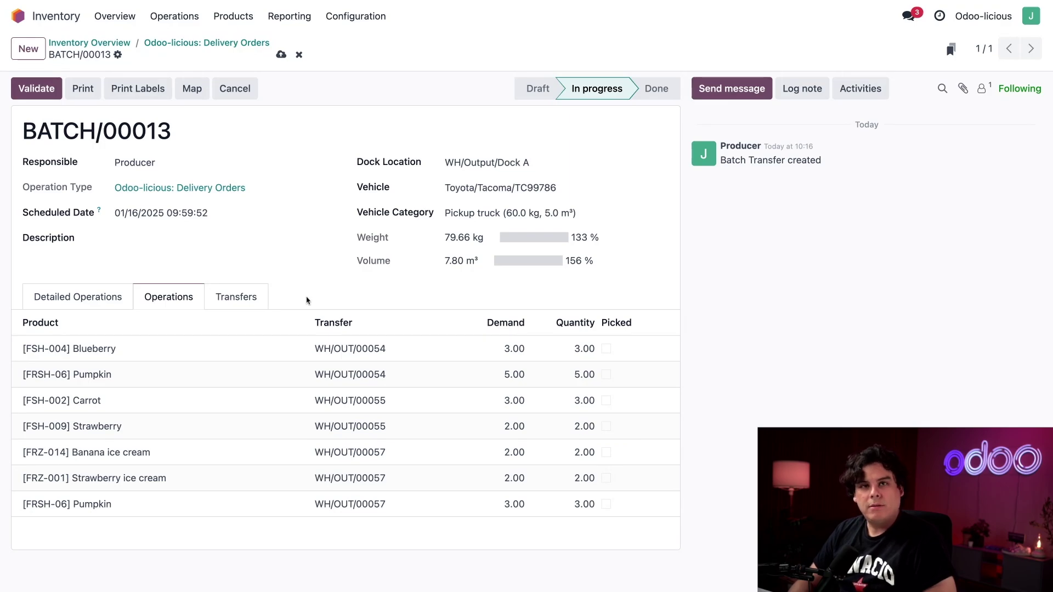
Remove transfer S00058 from BATCH/00013 and save, lowering the load to 47.76 kg (80%) and 4.50 m³ (90%).
click(247, 299)
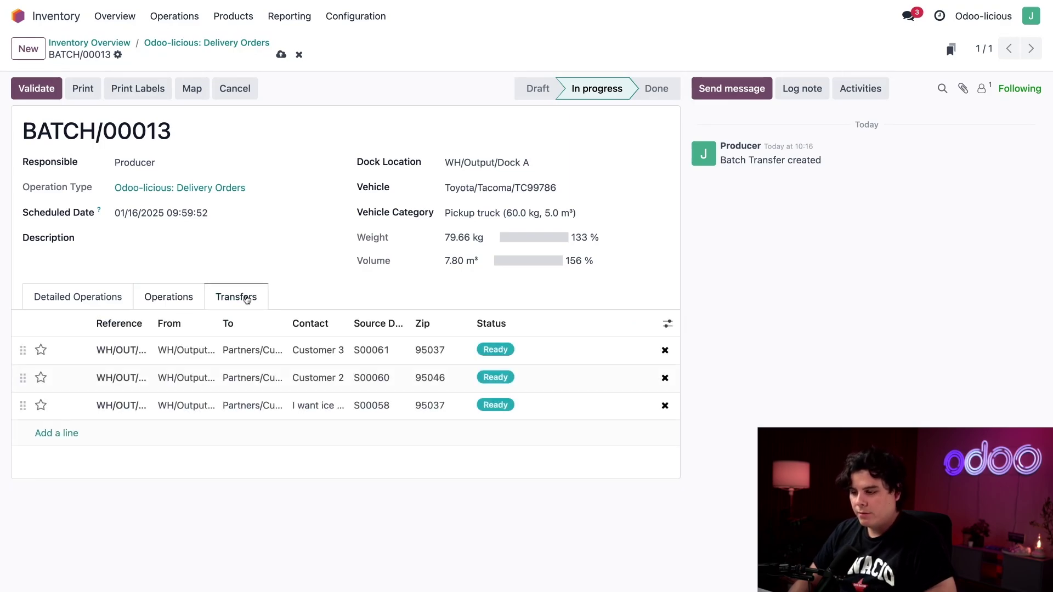
click(180, 303)
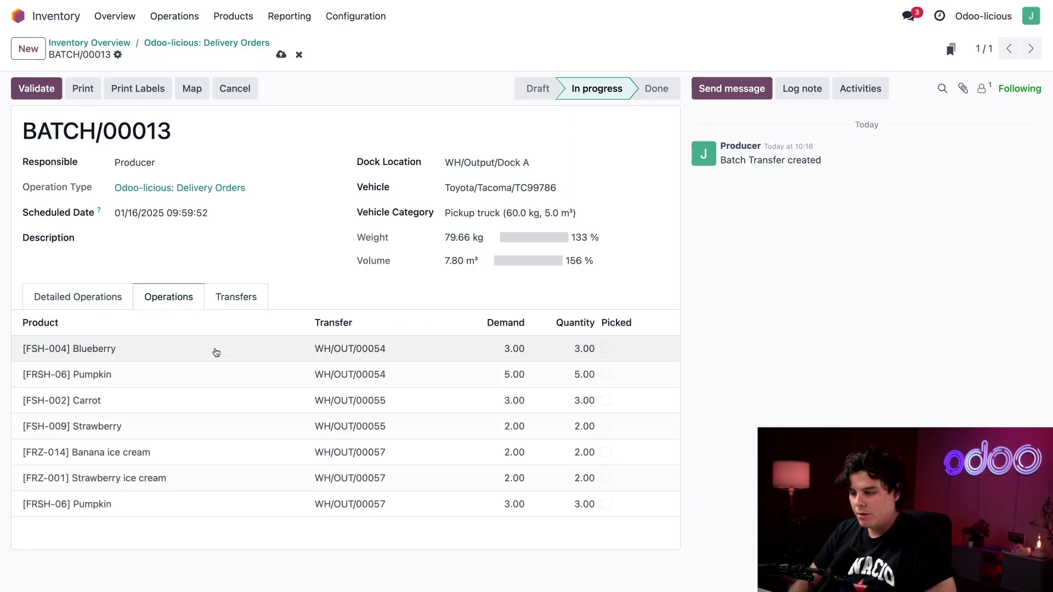
click(256, 298)
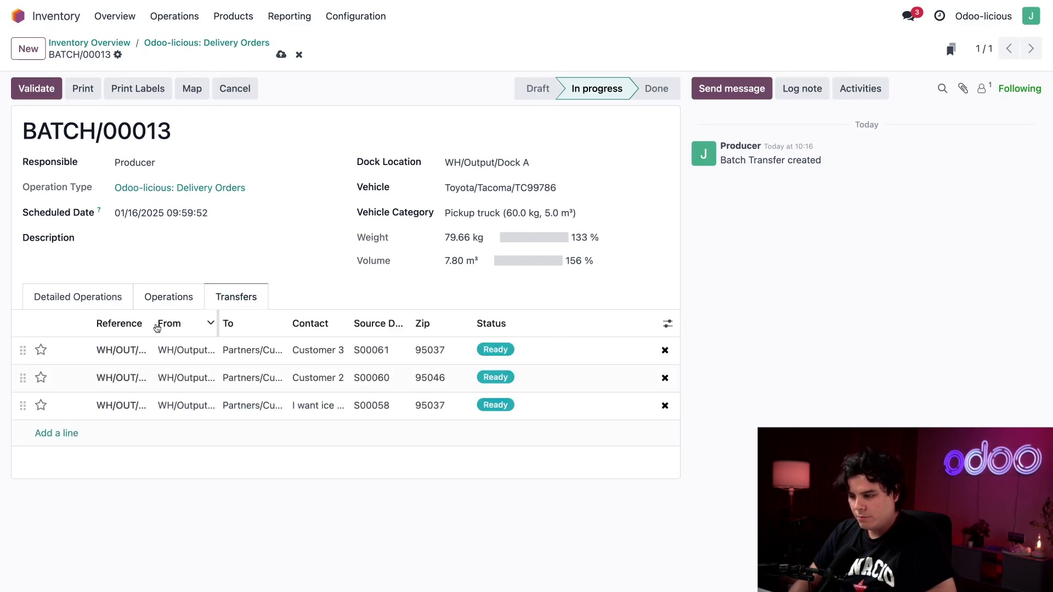
mouse_move(155, 322)
mouse_down()
mouse_move(232, 322)
mouse_move(148, 322)
mouse_up()
click(658, 405)
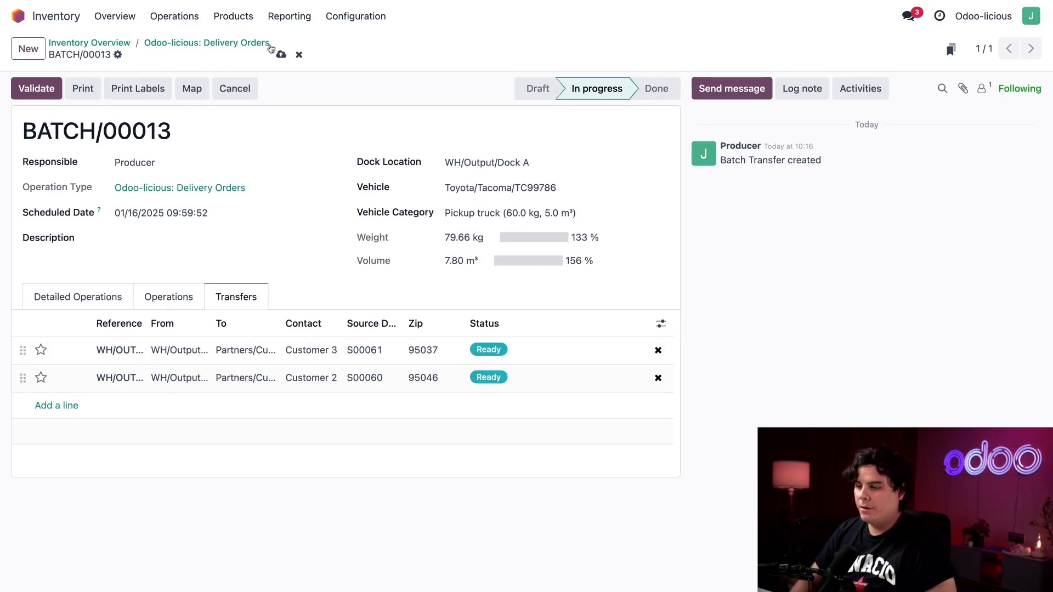
click(282, 54)
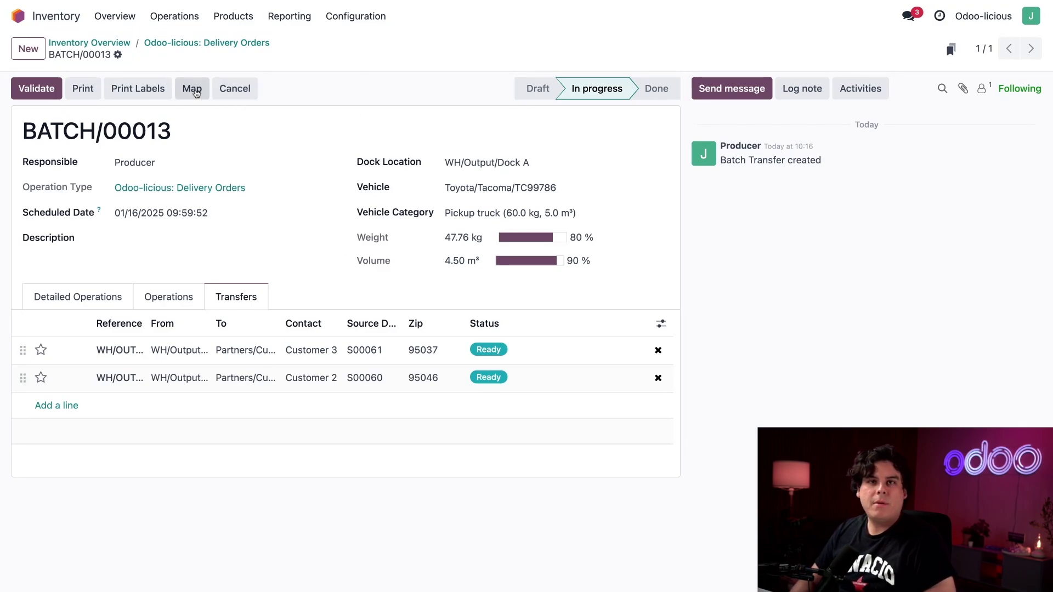
Map deliveries WH/OUT/00054 and WH/OUT/00055, zoomed out to both markers, and open the route in Google Maps.
click(196, 93)
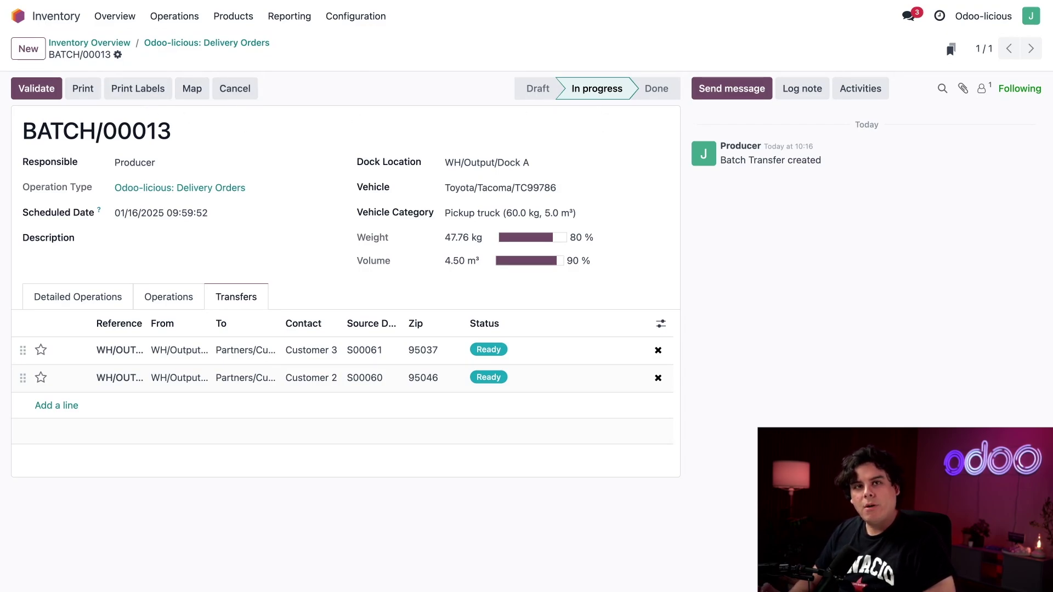
click(191, 93)
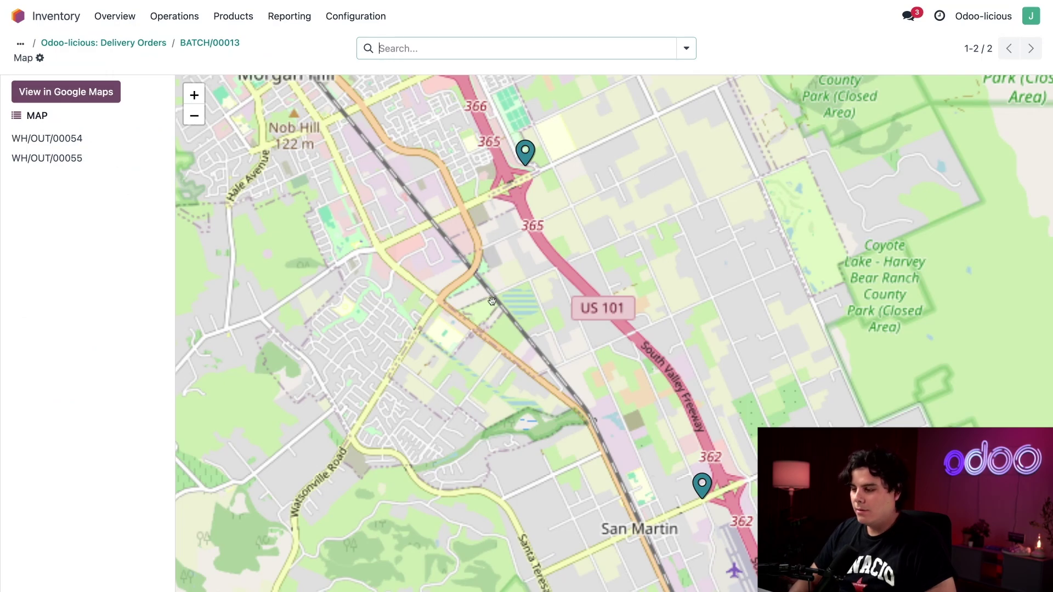
click(195, 119)
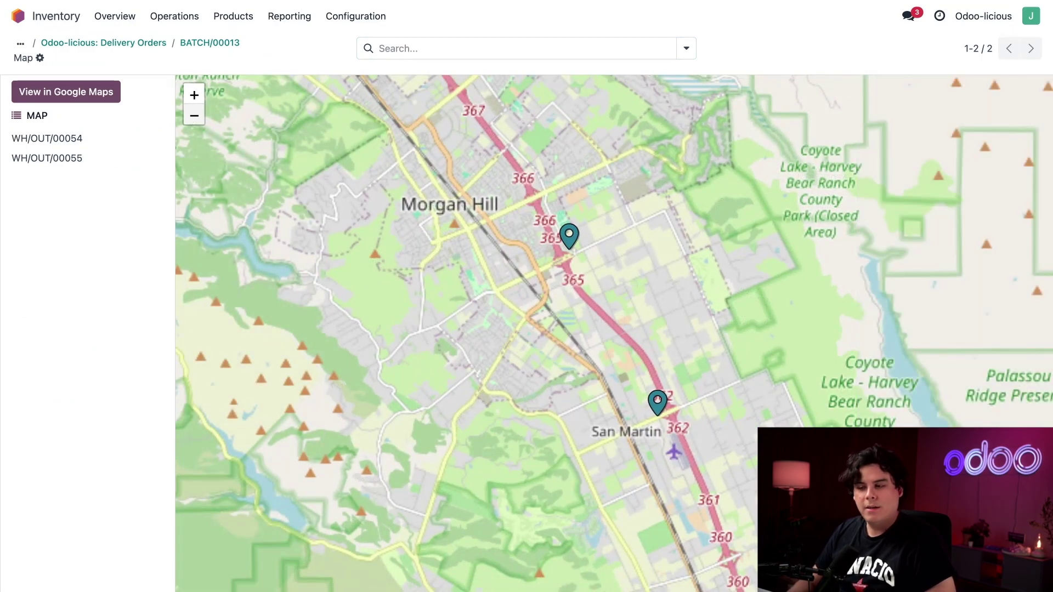
click(77, 139)
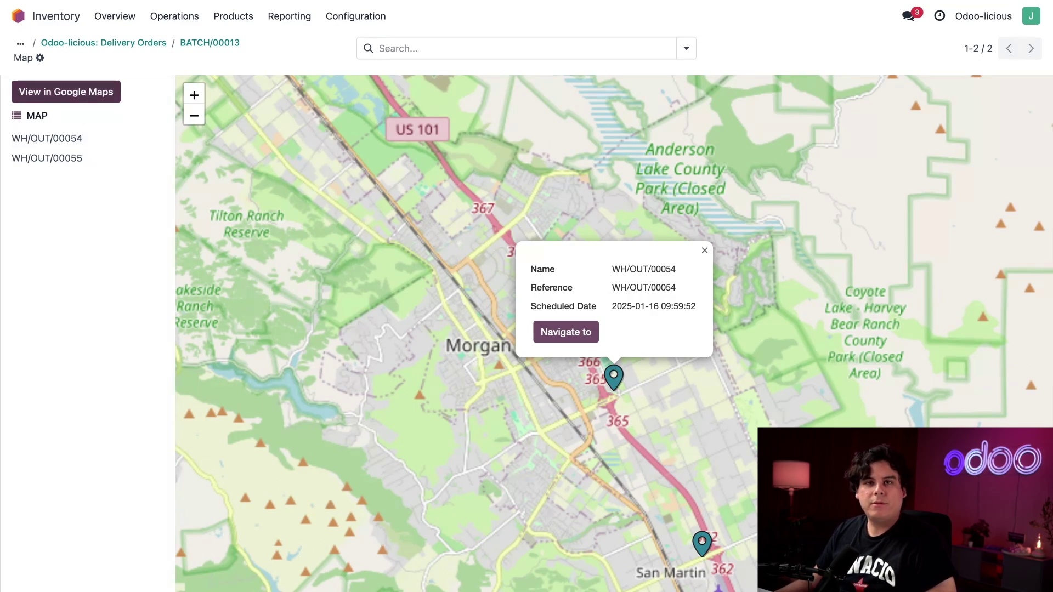
click(66, 92)
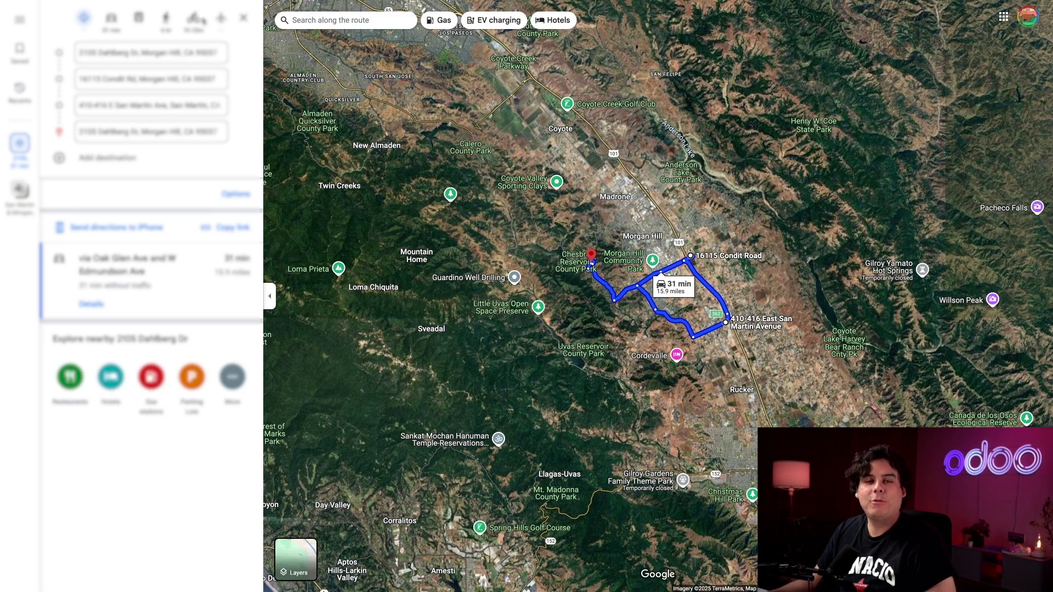
Reorder the Google Maps directions so the second stop comes after the third.
mouse_move(59, 78)
mouse_down()
mouse_move(58, 98)
mouse_move(59, 80)
mouse_up()
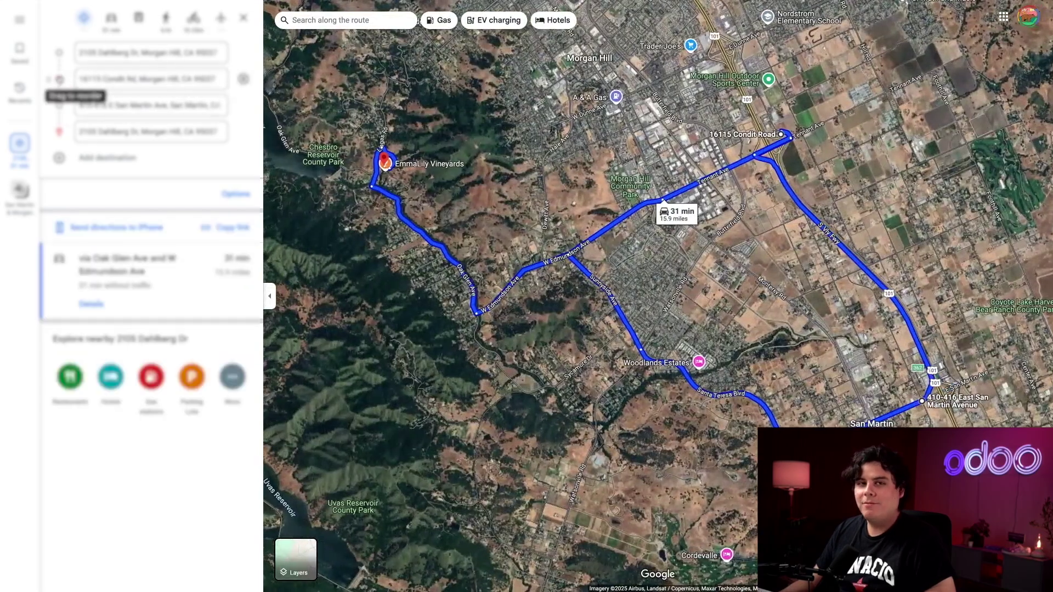